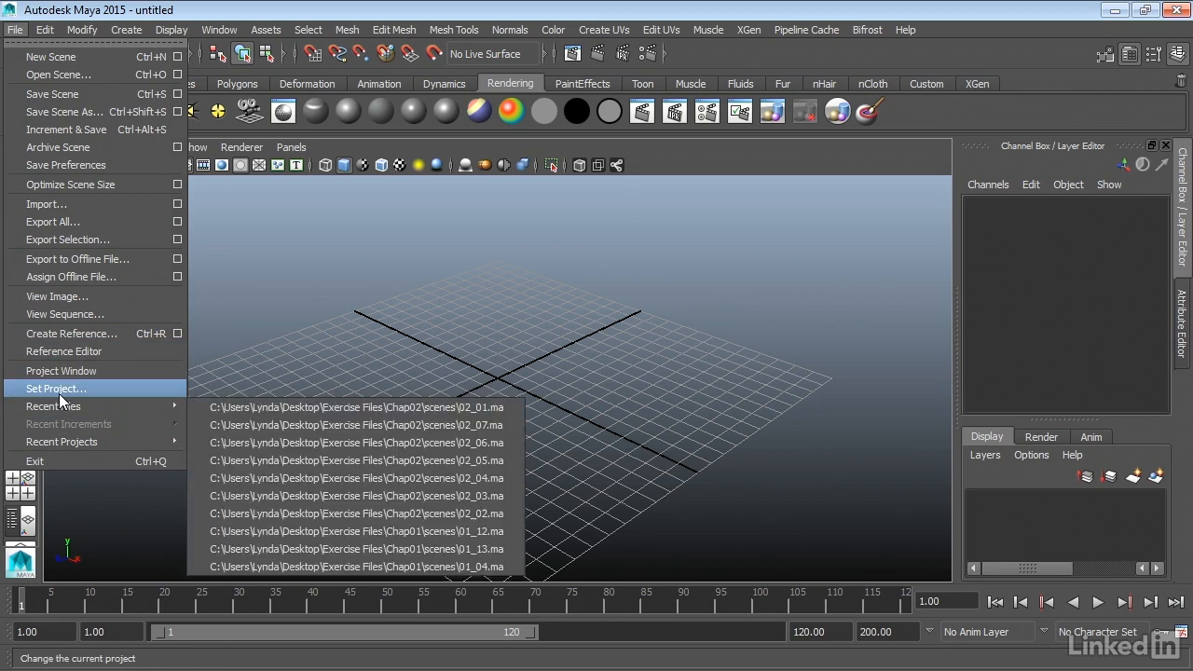
Step: Set the current project to the Chap02 folder in Exercise Files
left_click(59, 389)
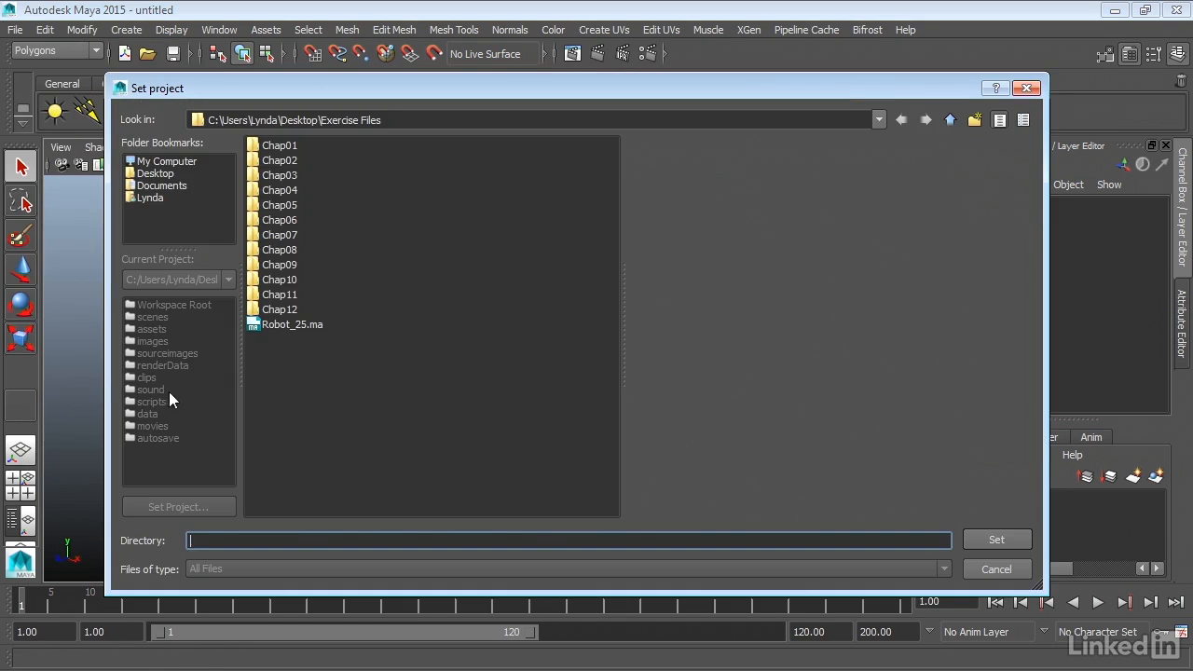
left_click(280, 163)
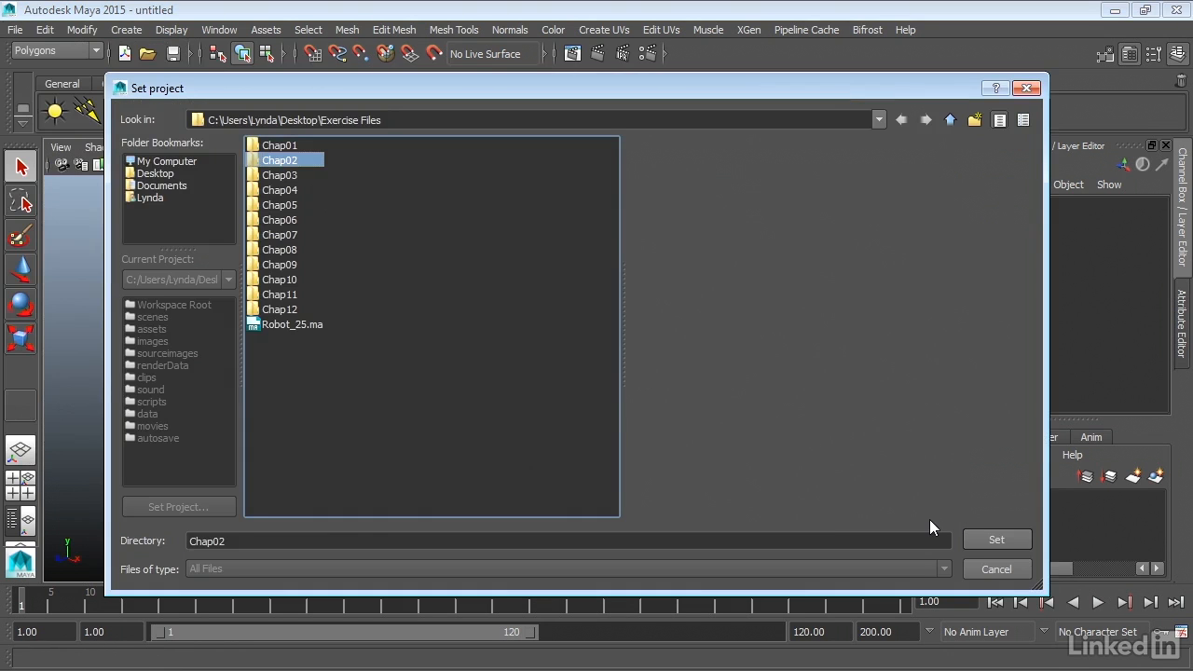
left_click(980, 539)
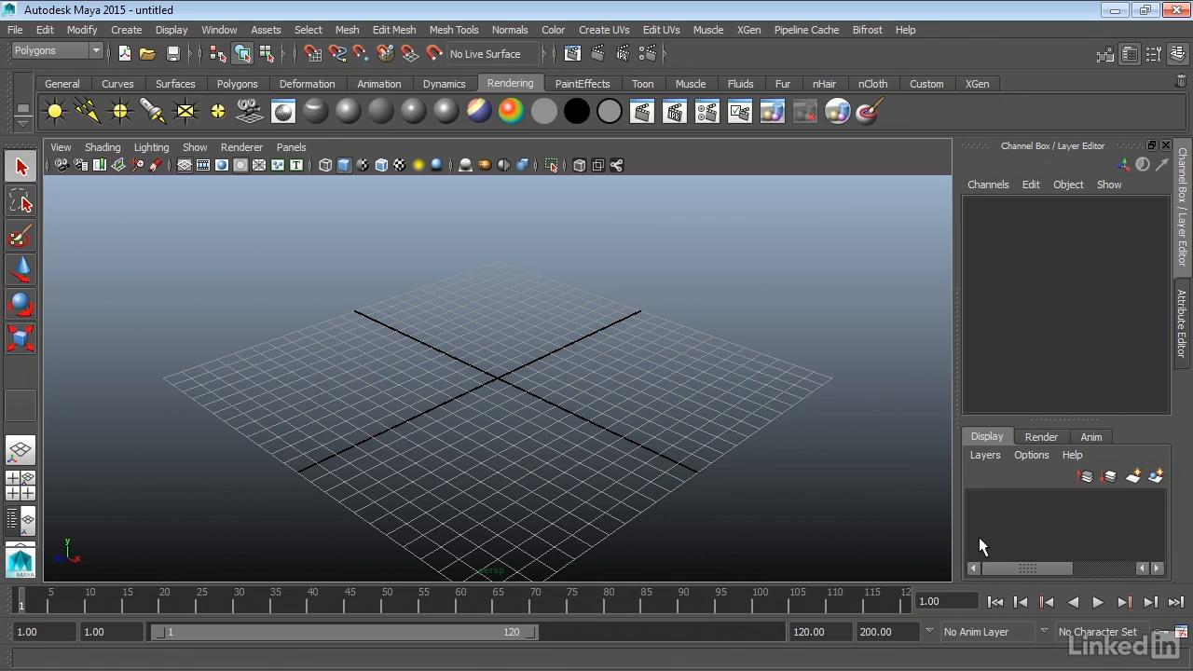
Step: Open the scene file 02_01.ma from the Chap02 project's scenes folder
left_click(15, 29)
left_click(56, 74)
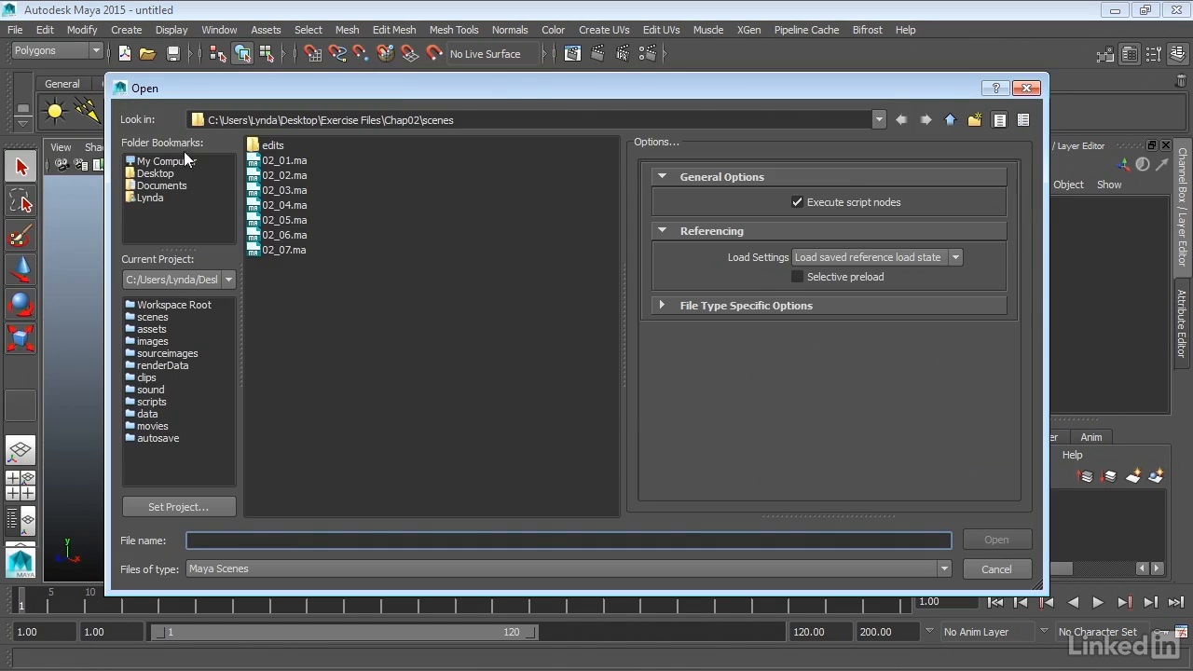
left_click(275, 161)
left_click(985, 539)
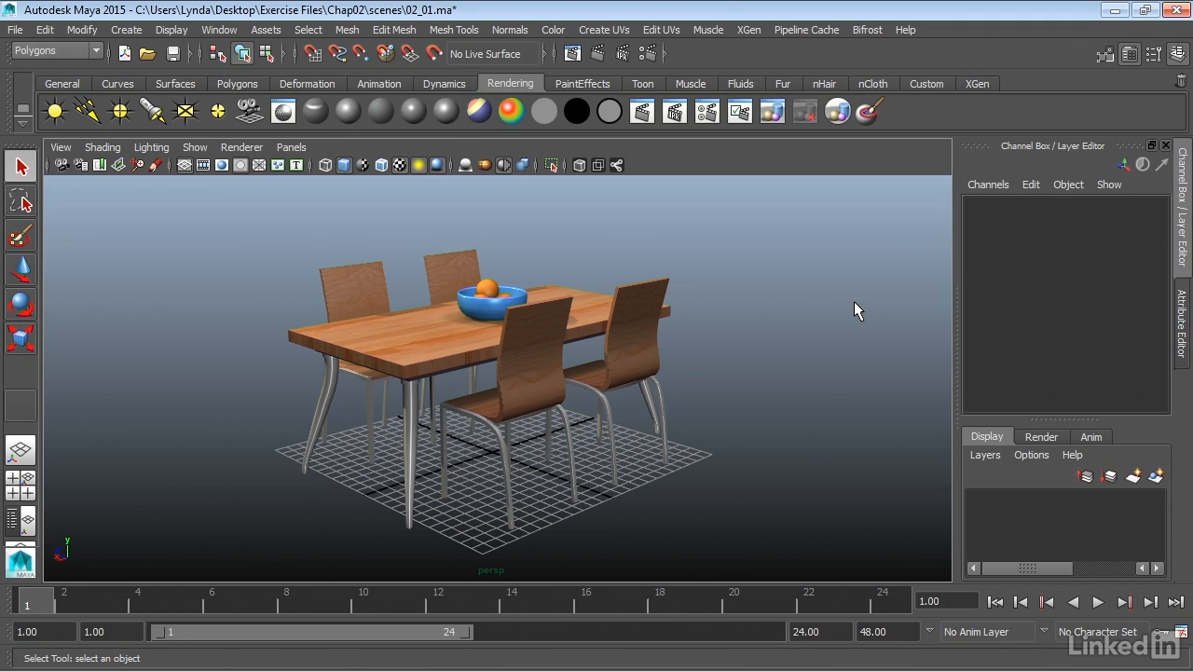
Step: Try the Outliner as a floating window and as a combined Outliner/Persp layout, and return to the single perspective view
left_click(214, 31)
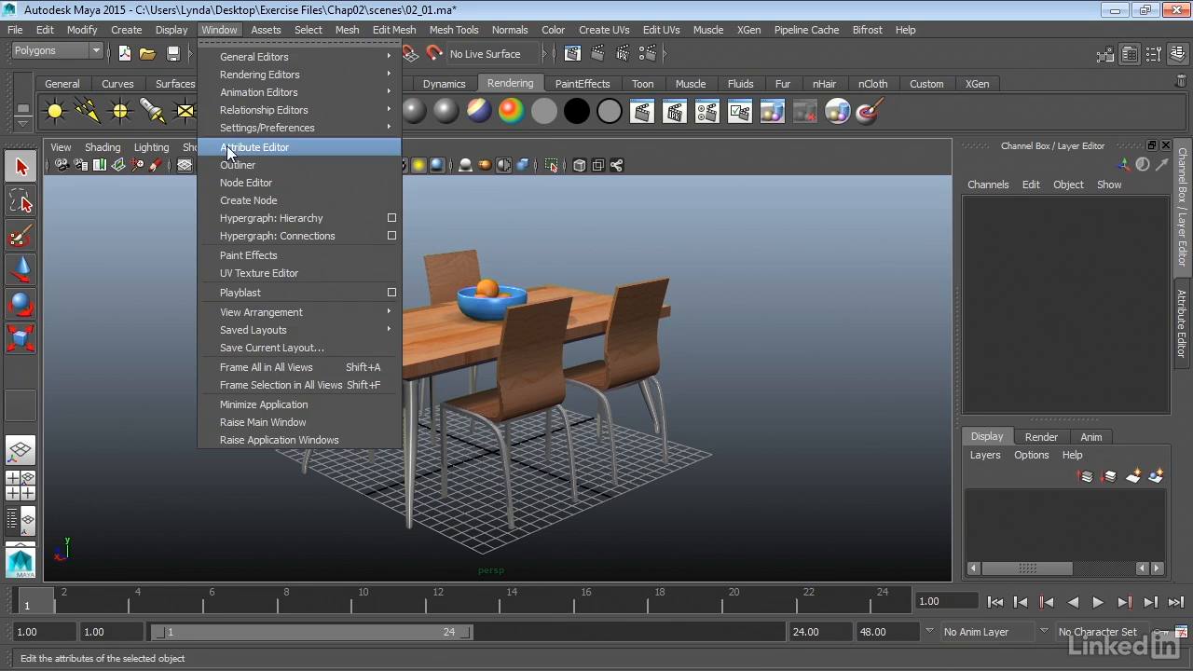
left_click(282, 161)
left_click_drag(811, 92, 908, 89)
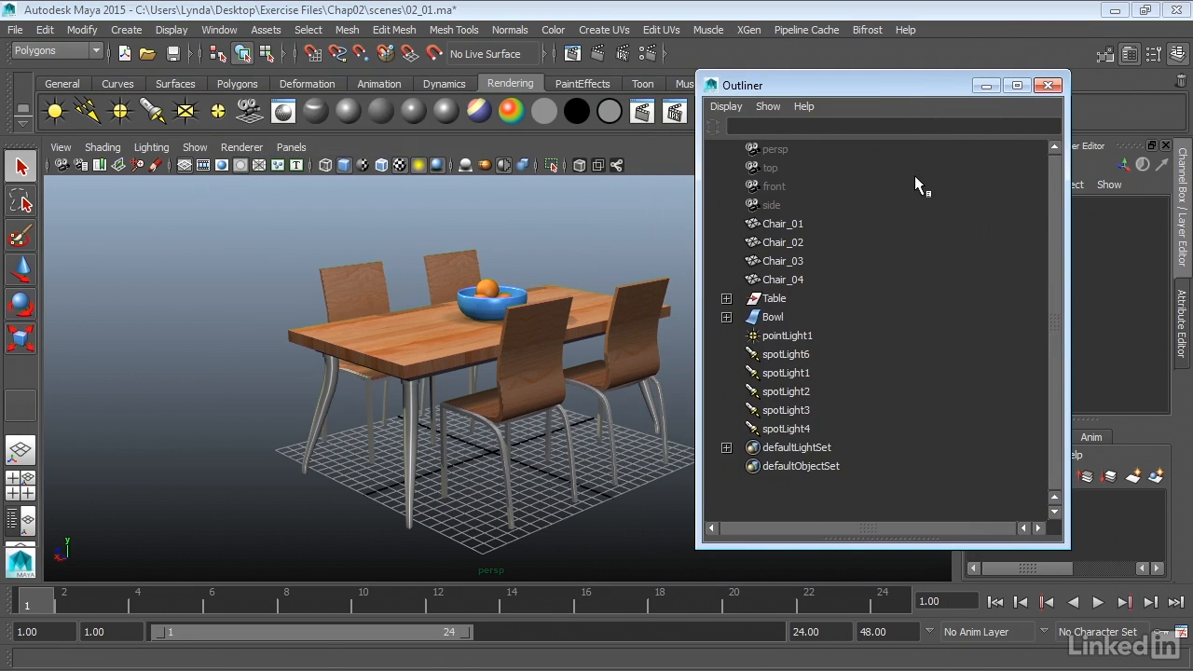
left_click(1045, 85)
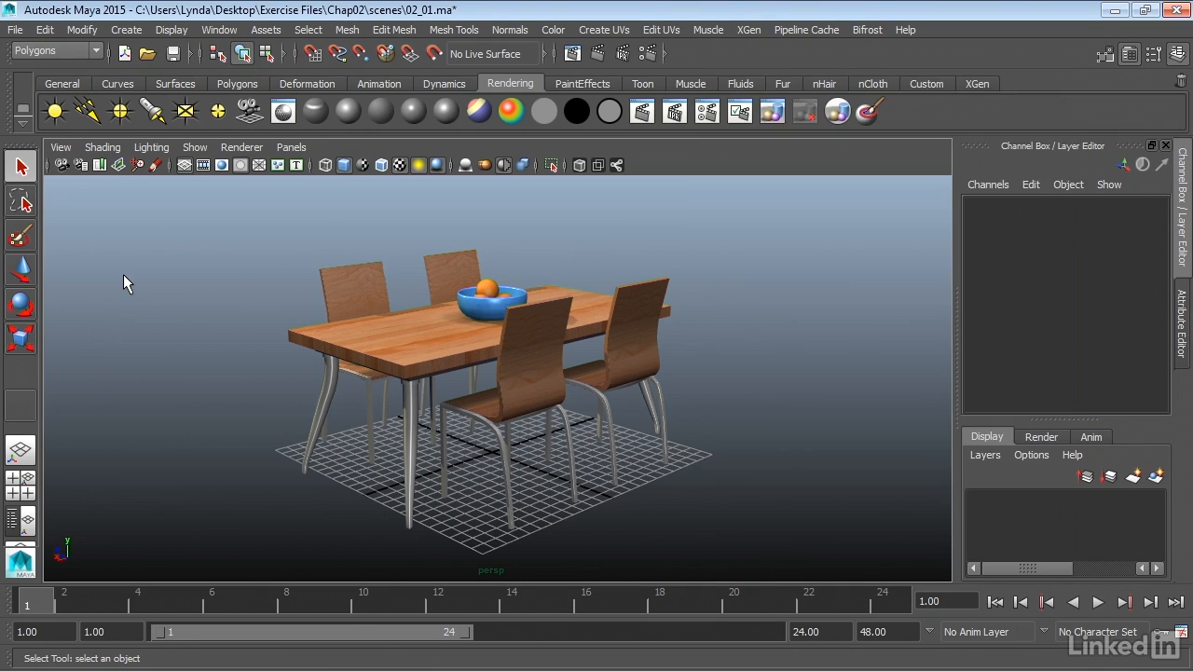
left_click(22, 525)
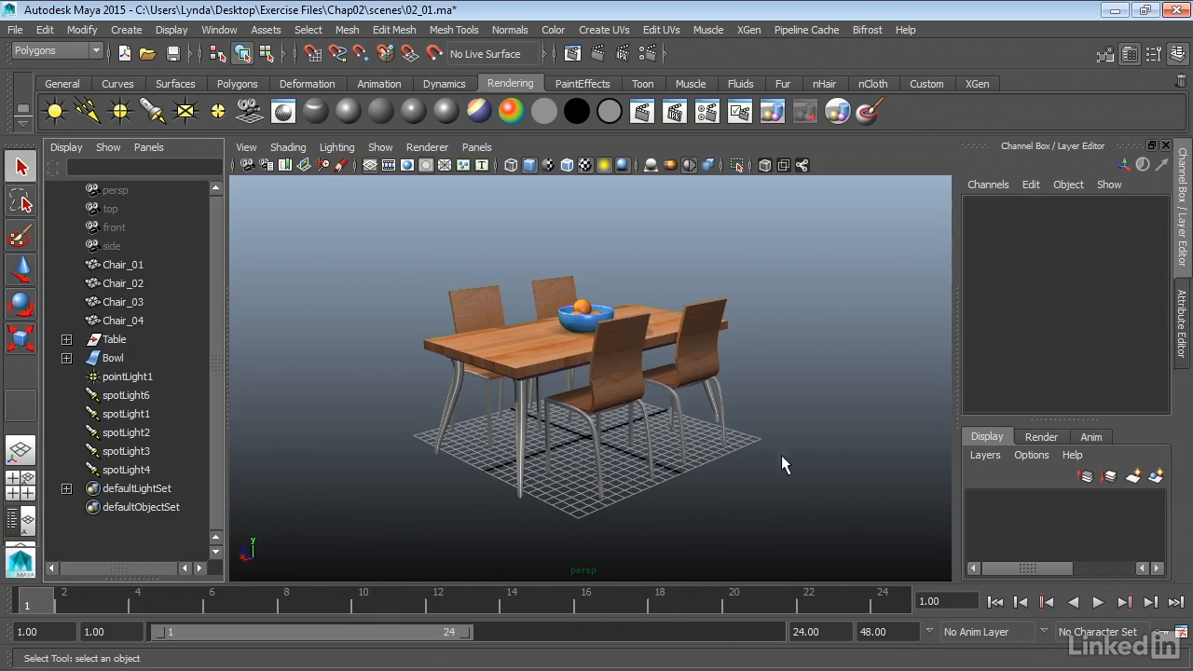
left_click(31, 457)
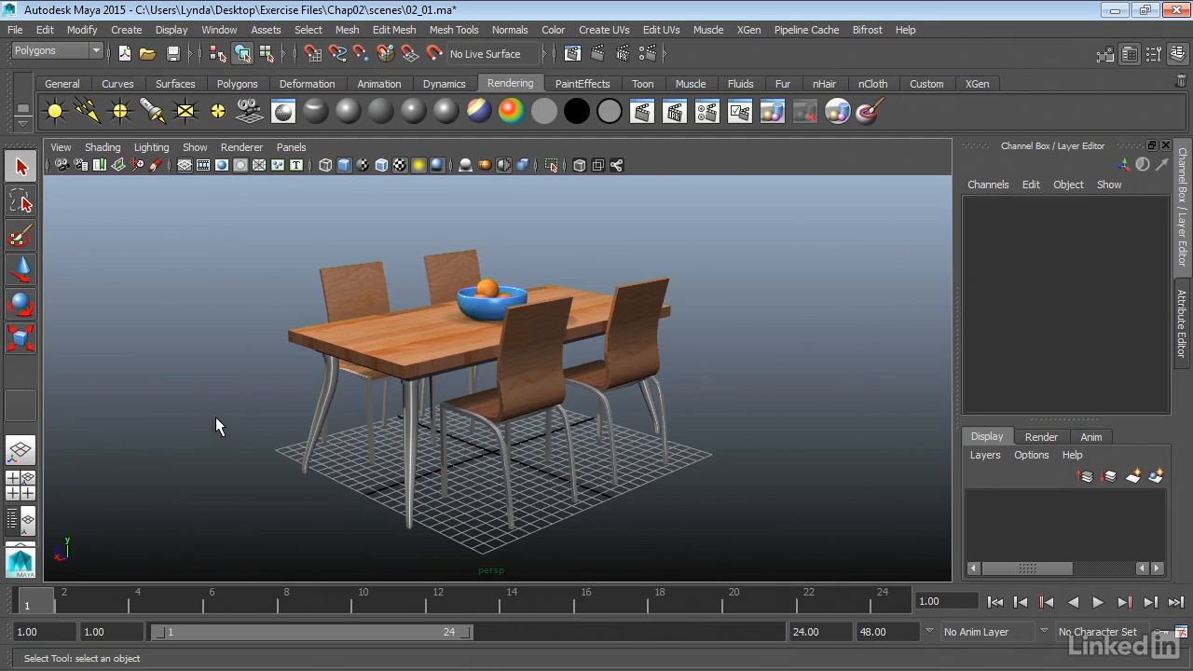
Step: Open the Outliner in a floating window and move it clear of the dining furniture
left_click(219, 29)
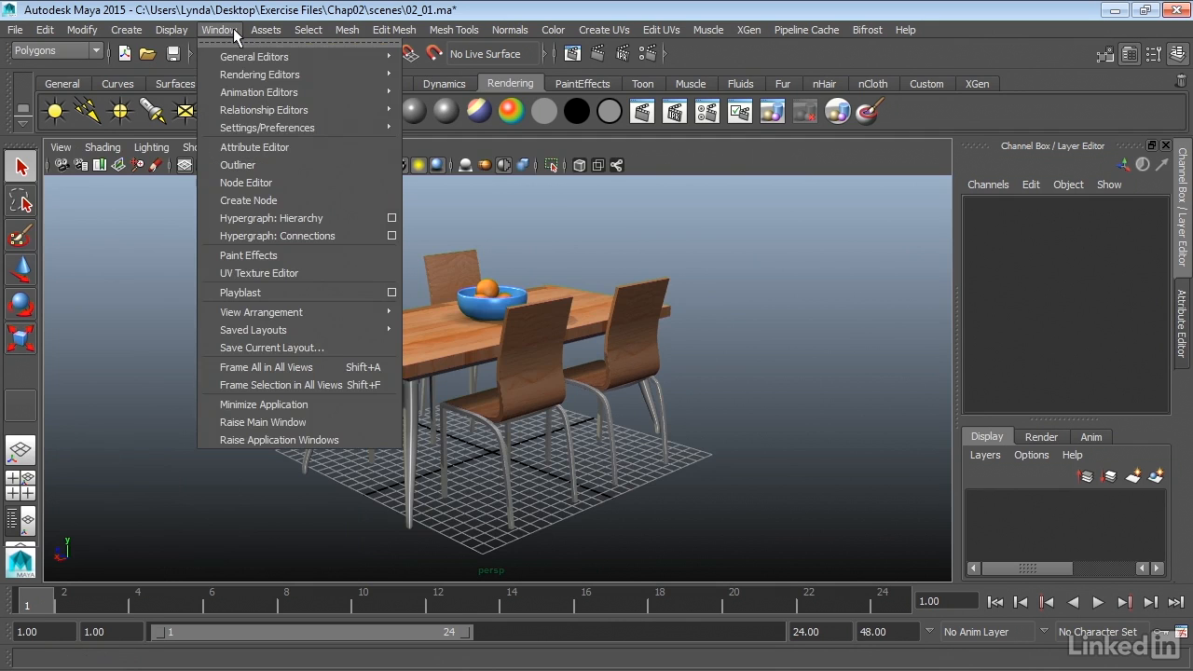
left_click(243, 162)
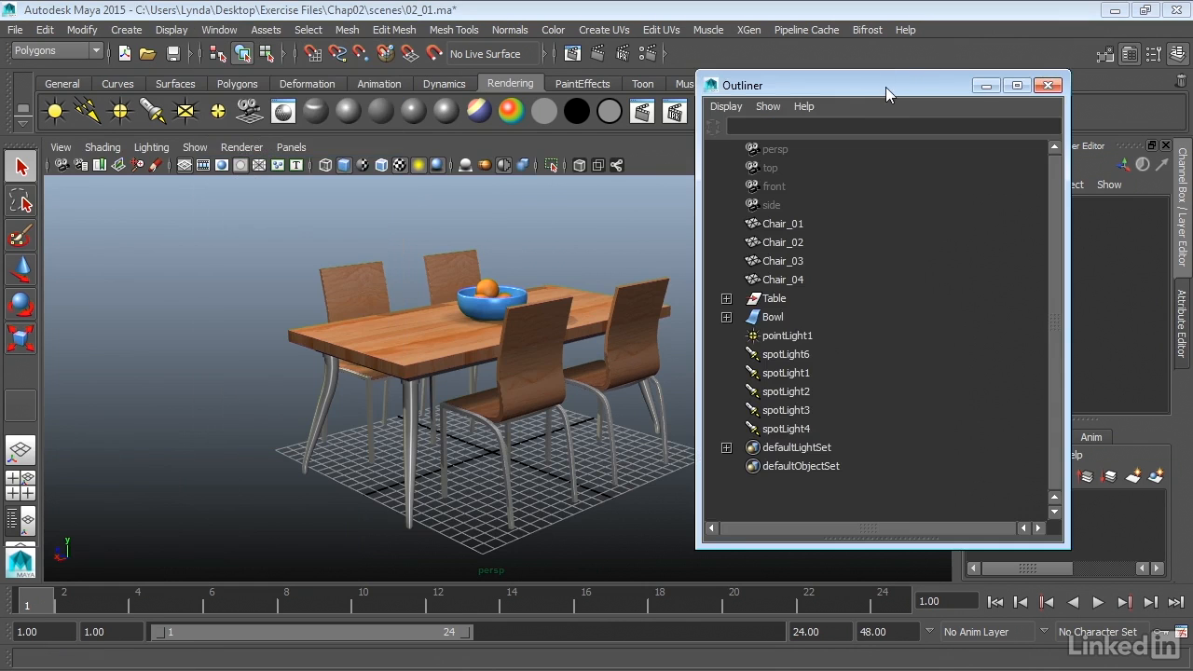
left_click_drag(885, 87, 938, 70)
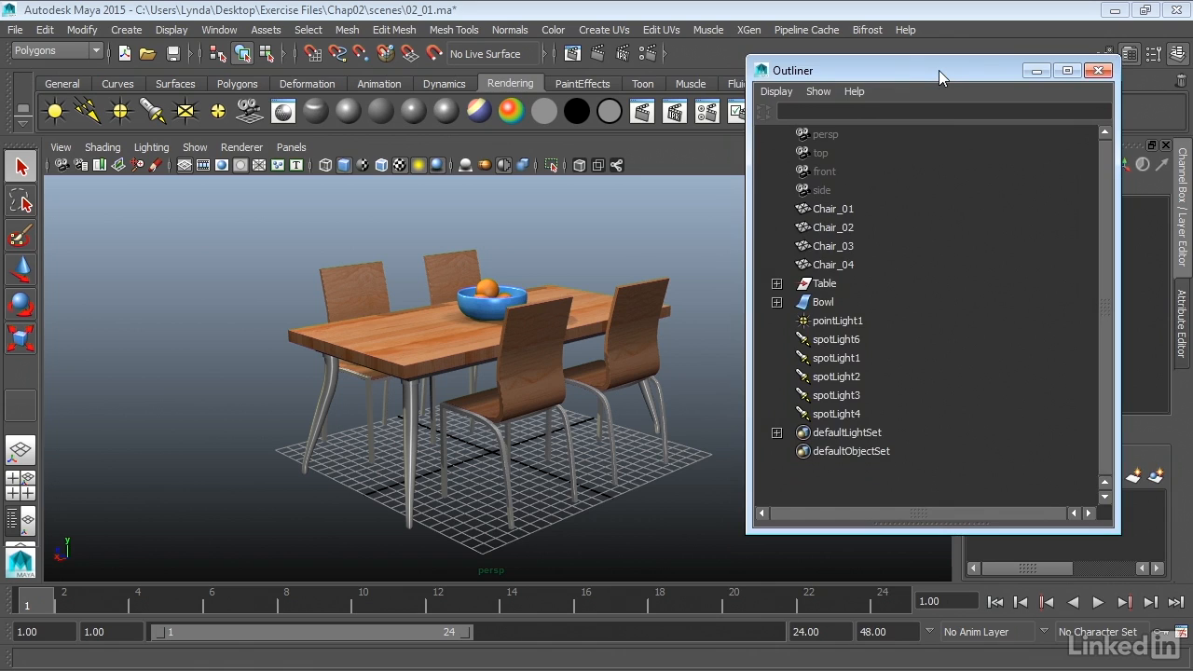
Step: Select the persp, top, front and side cameras one after another in the Outliner, keeping its window beside the furniture
left_click(830, 138)
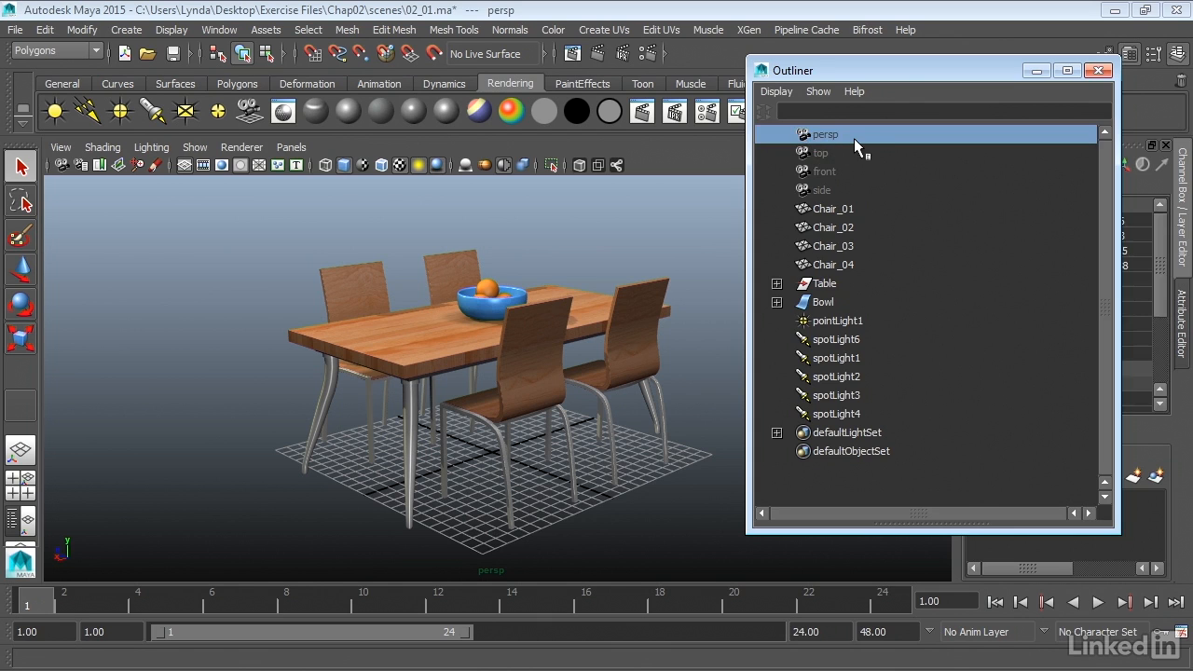
left_click_drag(900, 77, 872, 75)
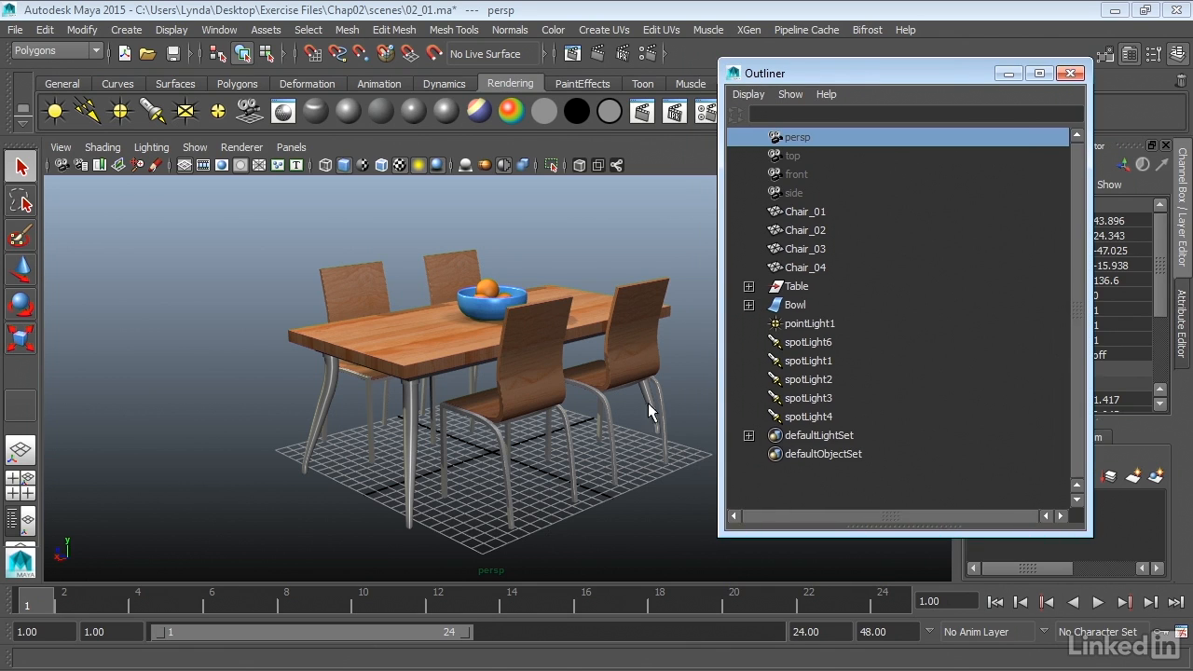
left_click(797, 156)
left_click(798, 176)
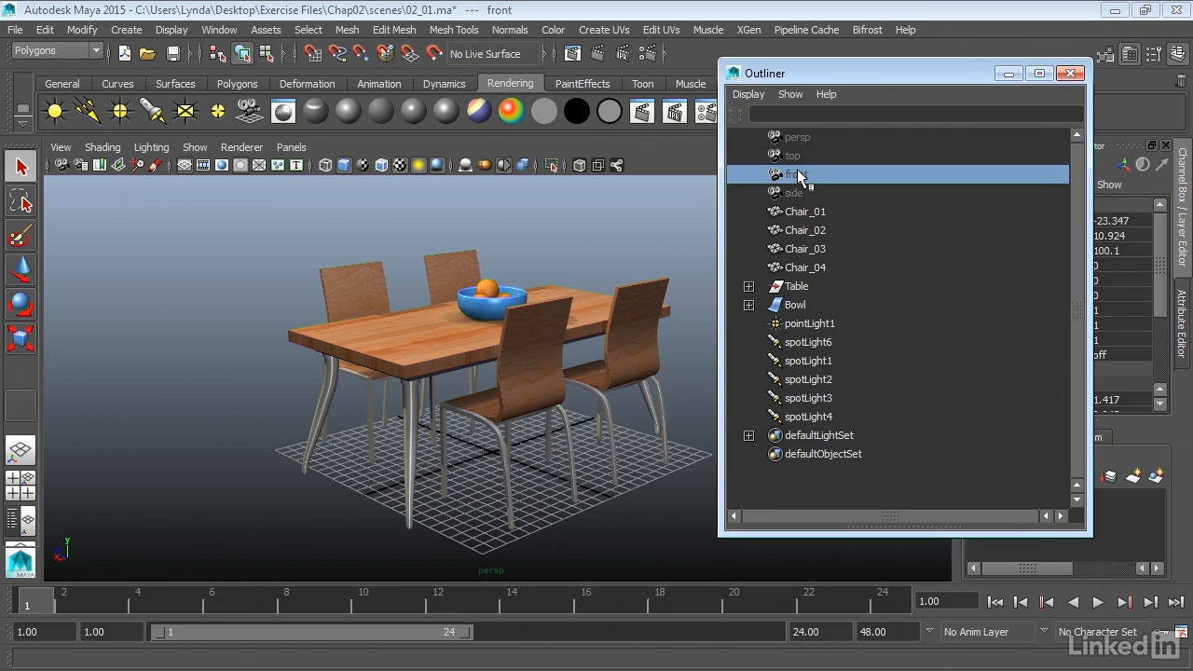
left_click(794, 192)
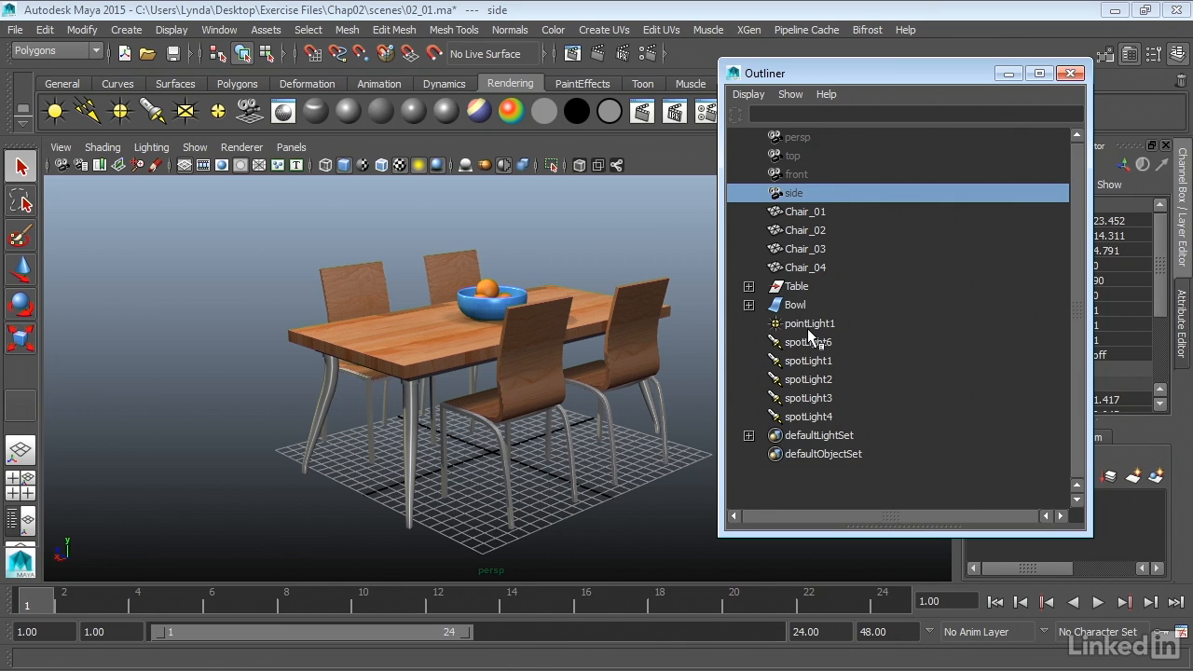
Step: Select each of the four chairs, the Table and the Bowl in turn to identify them in the viewport
left_click(803, 211)
middle_click_drag(802, 211, 815, 235)
left_click(816, 232)
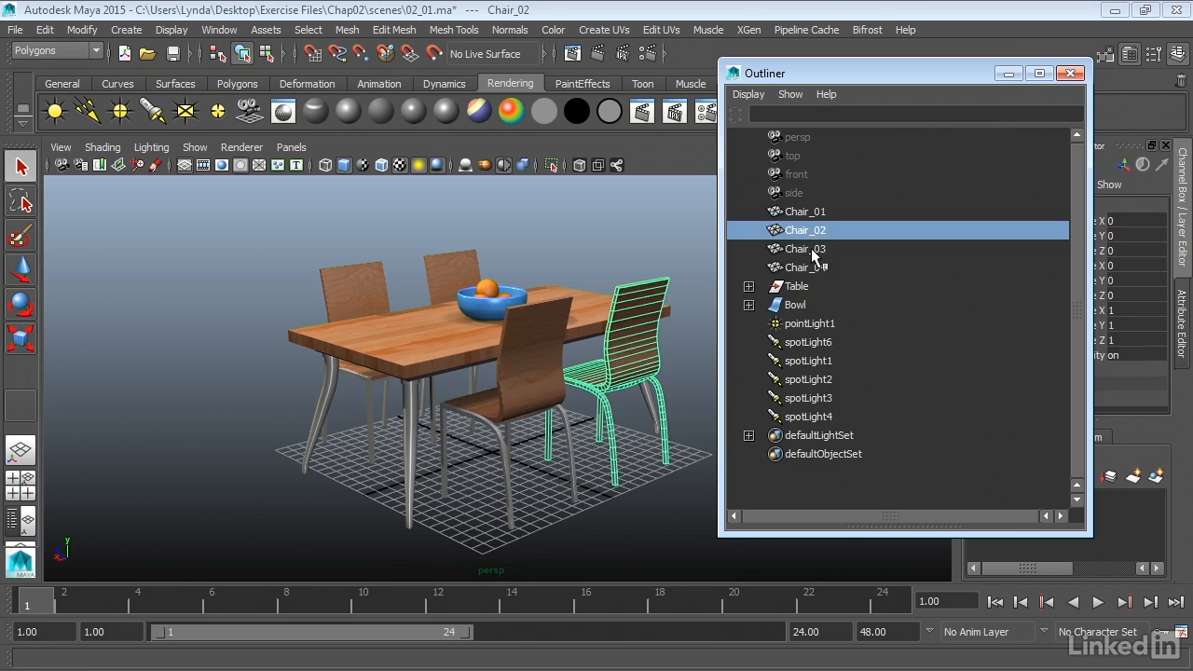
left_click(813, 249)
left_click(814, 268)
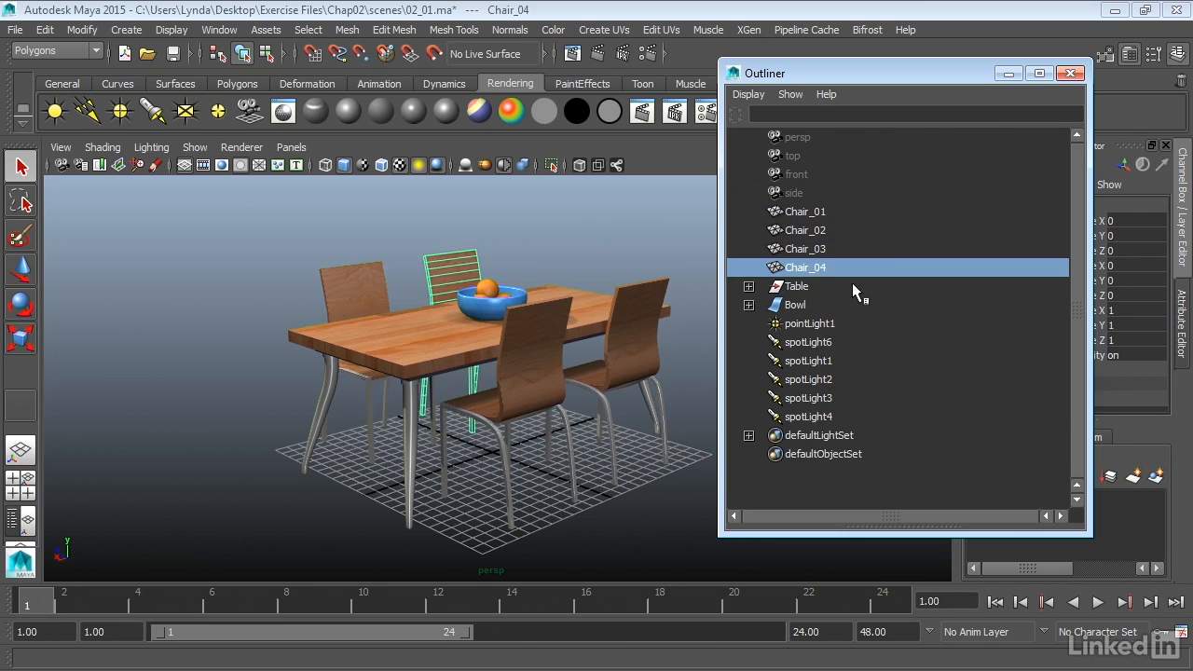
left_click(807, 286)
left_click(799, 304)
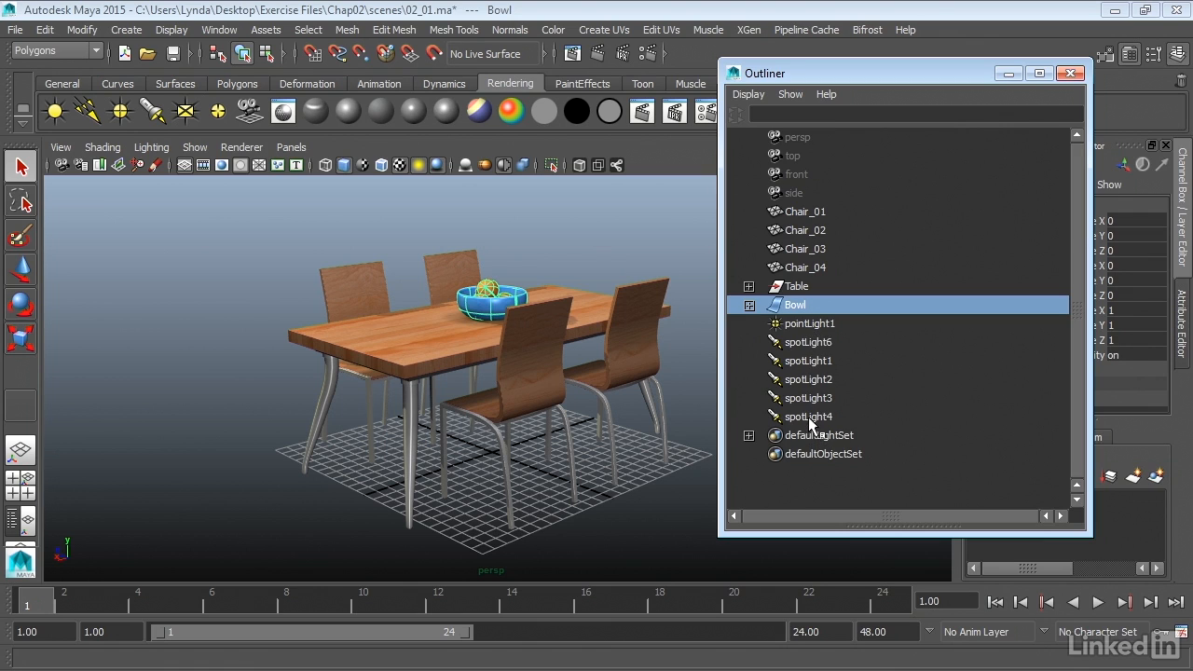
Step: Compare the Outliner entries for Chair_01, Bowl and spotLight6, expanding and collapsing the Bowl hierarchy to examine its child objects
left_click(816, 211)
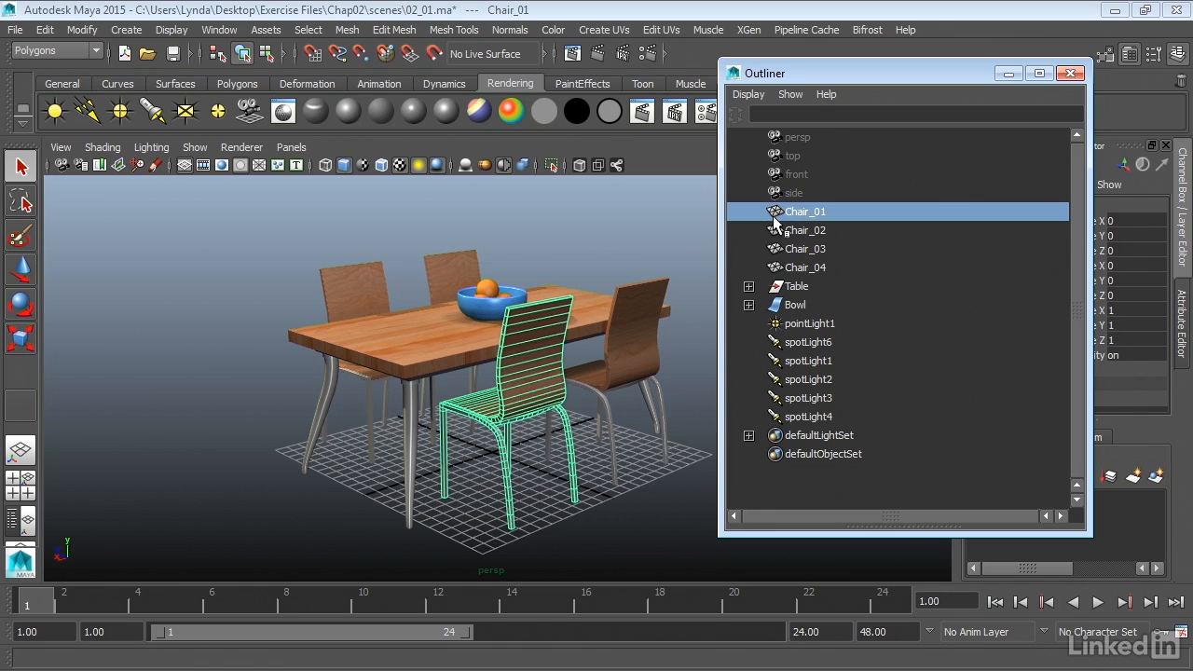
left_click(798, 306)
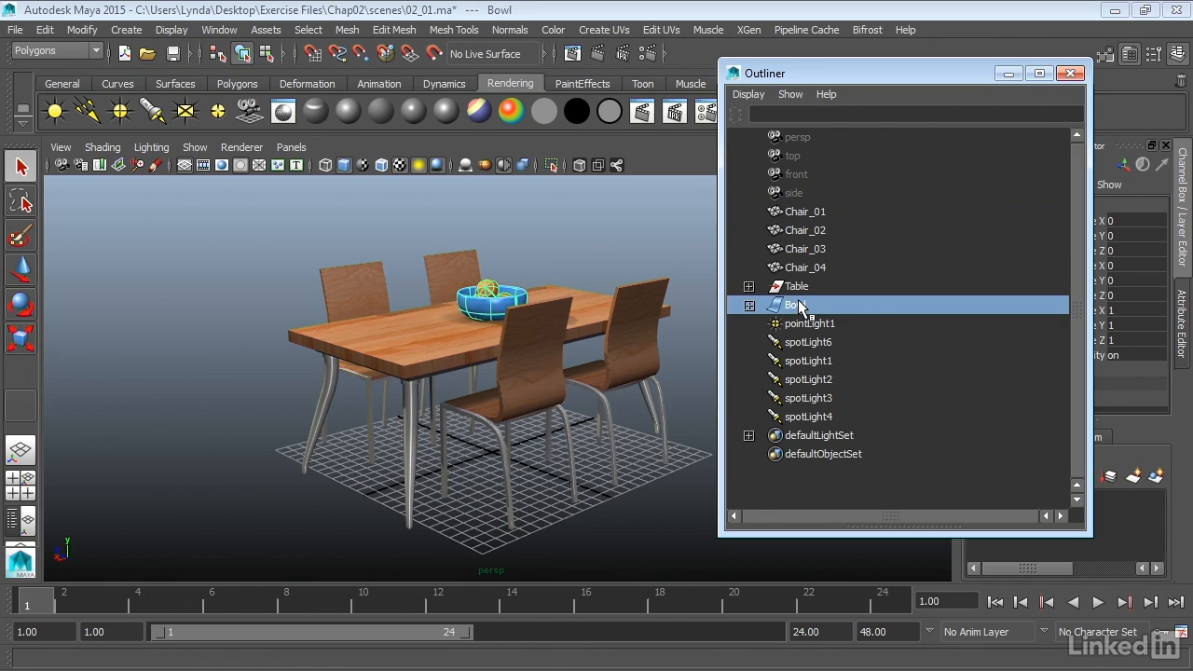
left_click(748, 305)
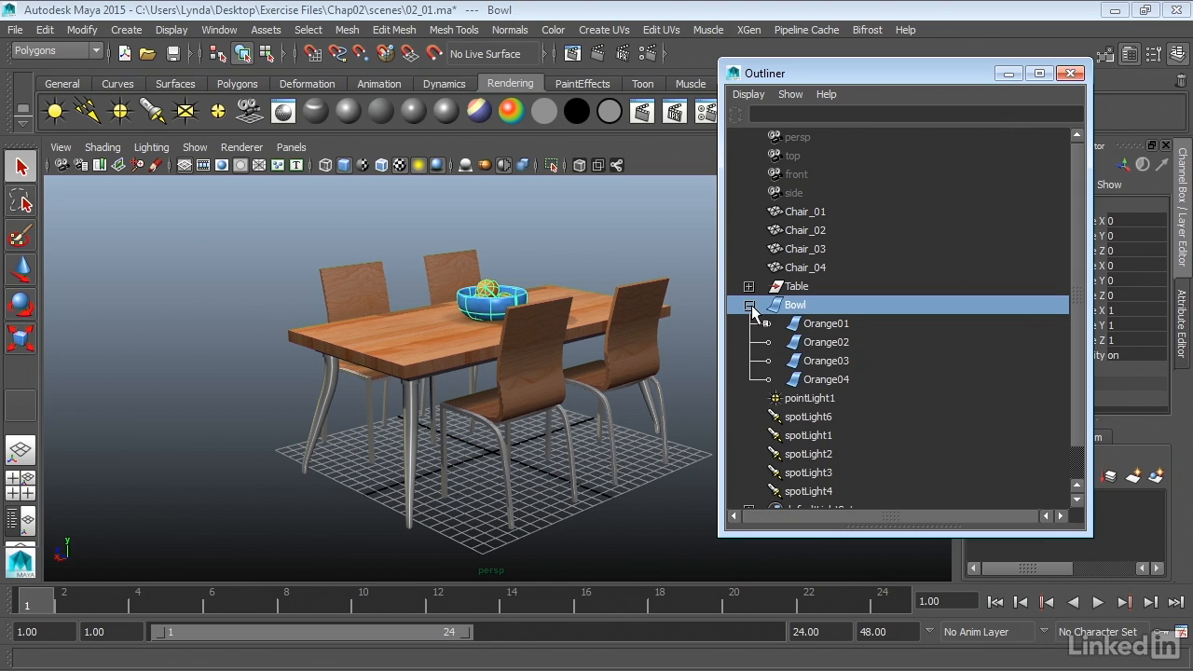
left_click(749, 305)
left_click(790, 345)
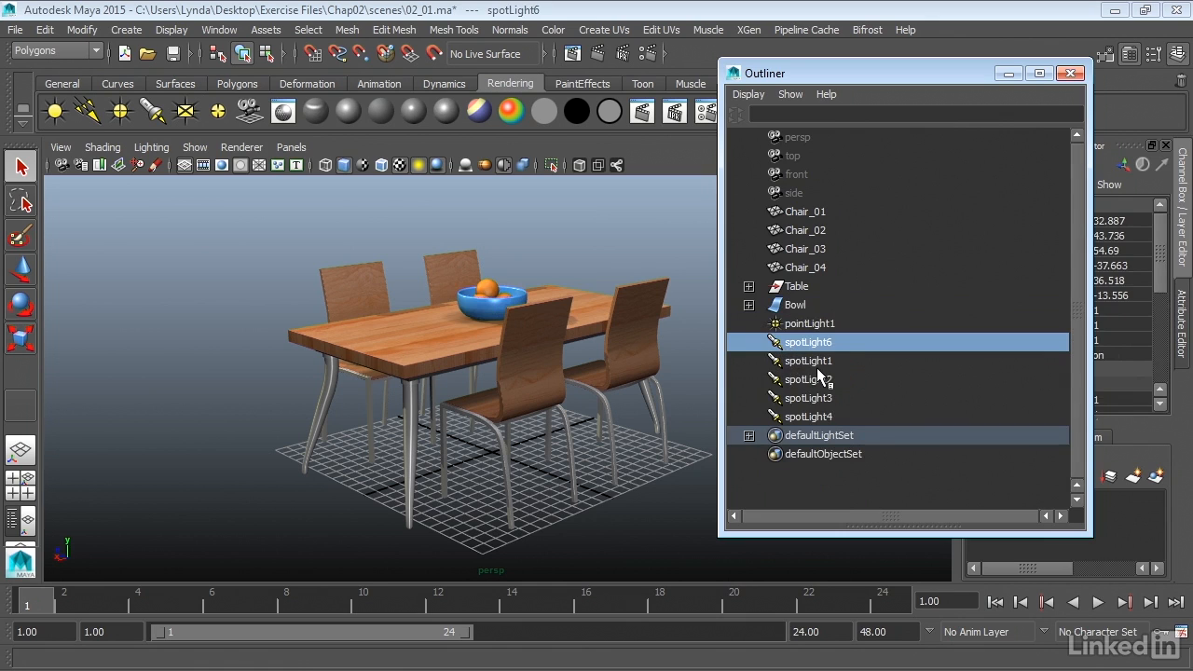
Step: Select Chair_01, Chair_02, Chair_03 and Chair_04 one at a time to check how they are named
left_click(792, 211)
left_click(798, 229)
left_click(796, 248)
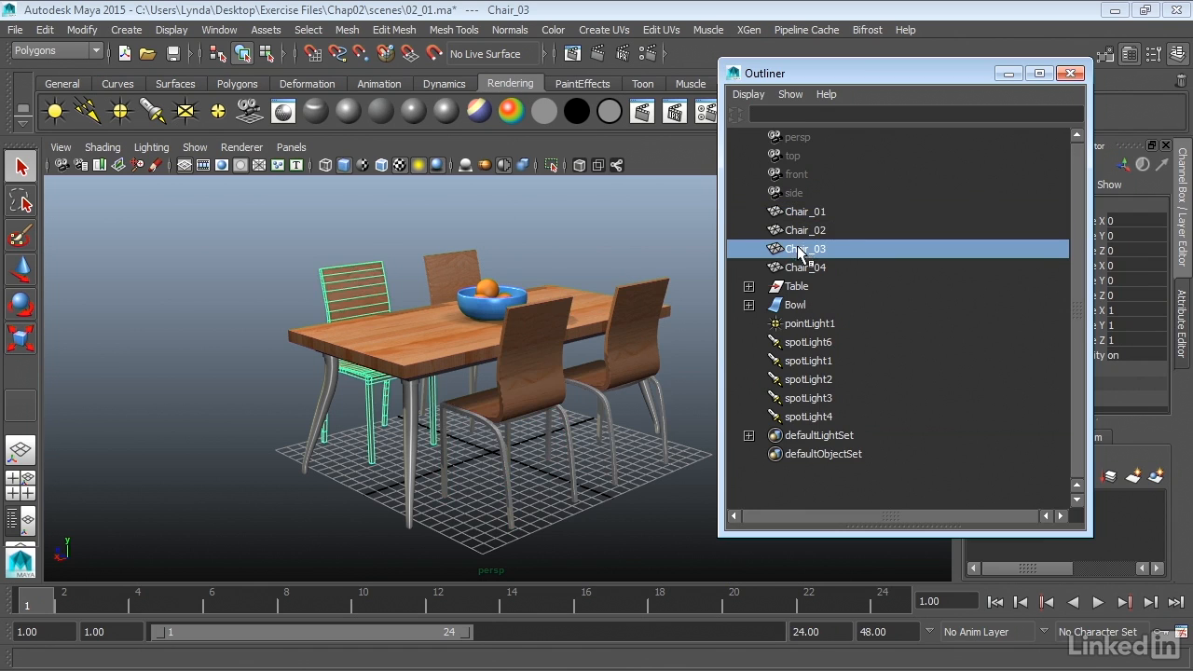
left_click(797, 266)
Step: Rename Chair_01 to Chair_one in the Outliner
left_click(804, 212)
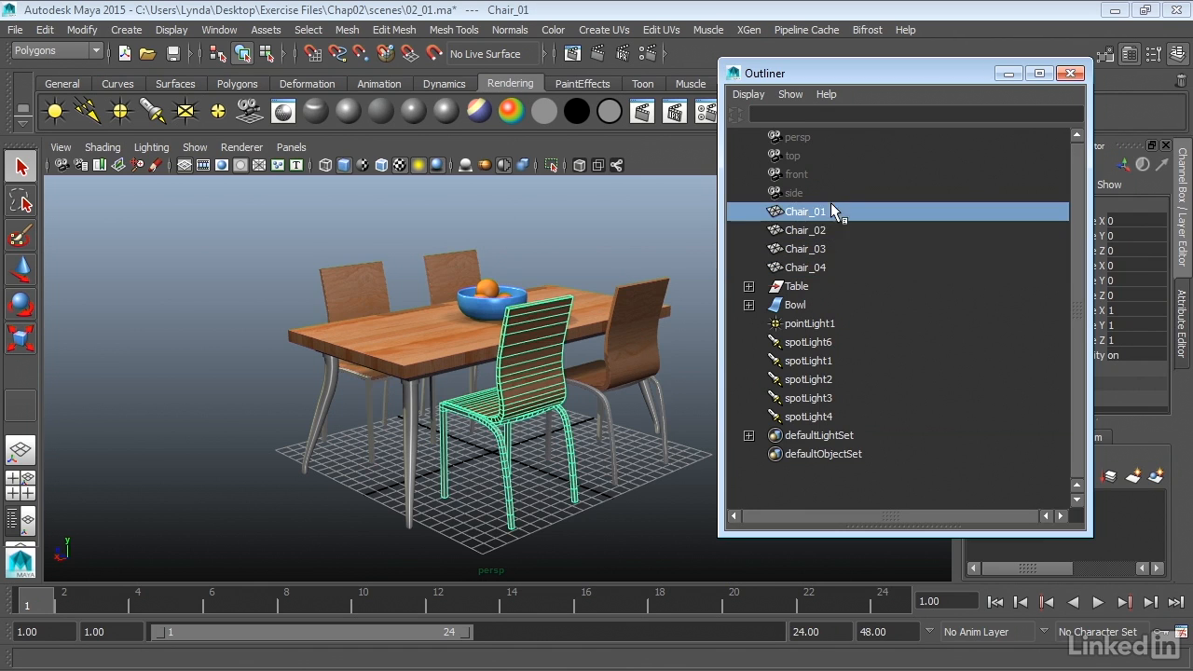
double_click(805, 212)
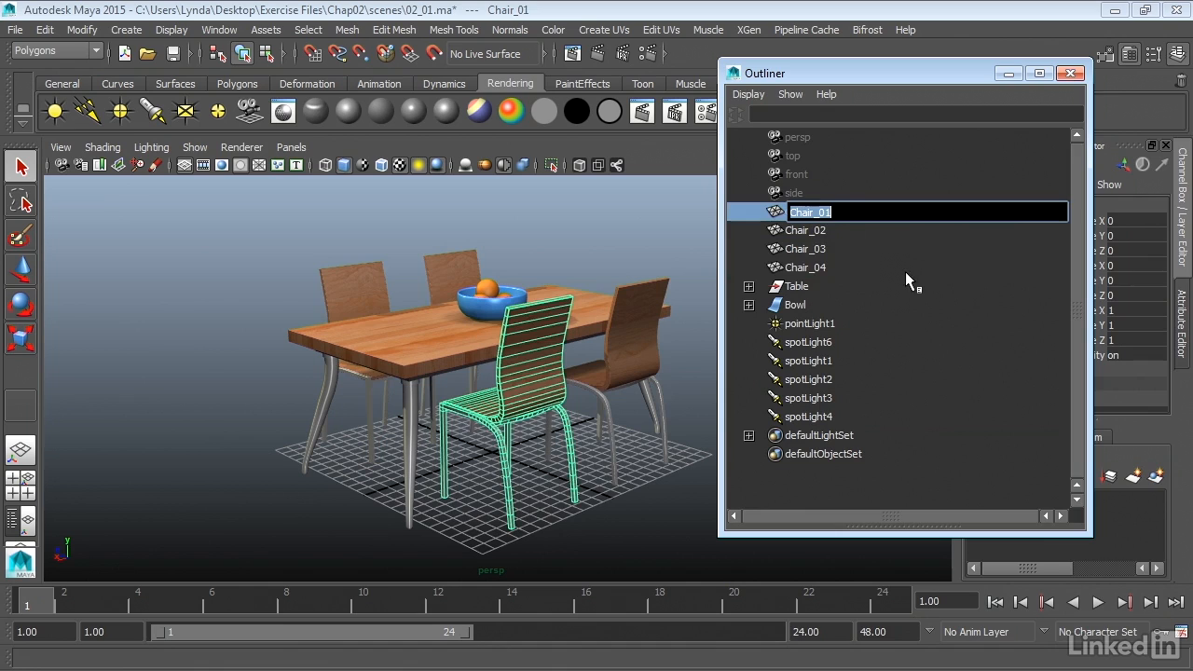
key("BackSpace")
type("Chair_one")
key("Return")
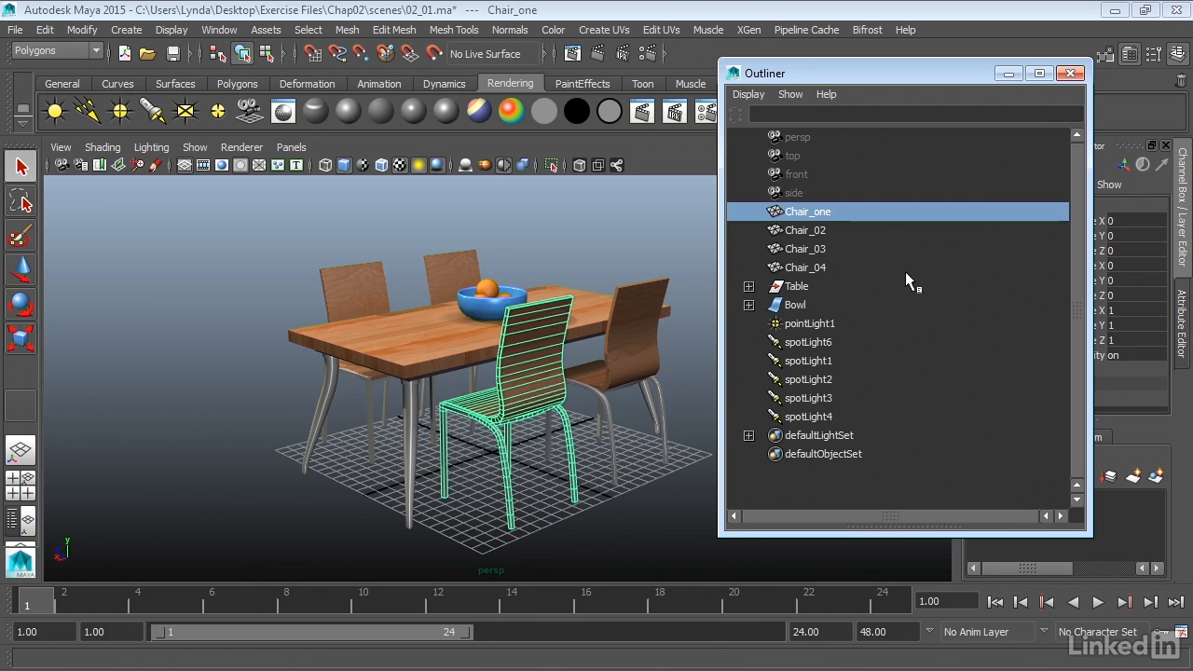
Step: Add Chair_02 to the Chair_one selection, then select the whole range from Chair_one to Chair_04
left_click(813, 233, "ctrl")
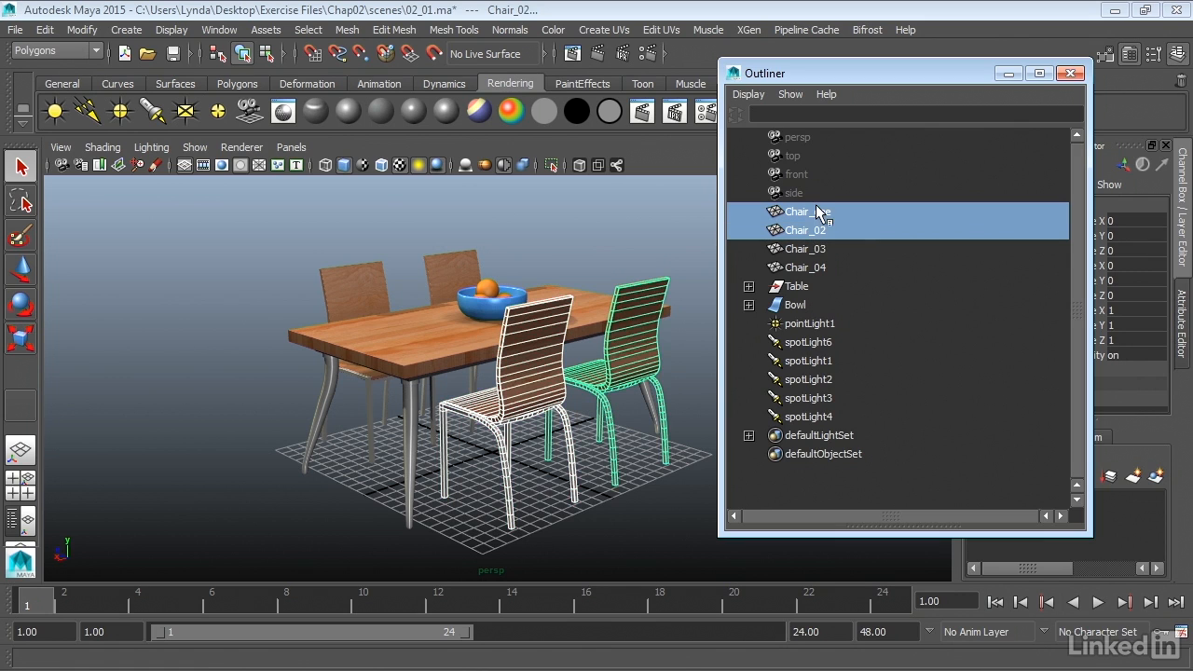
left_click(818, 213)
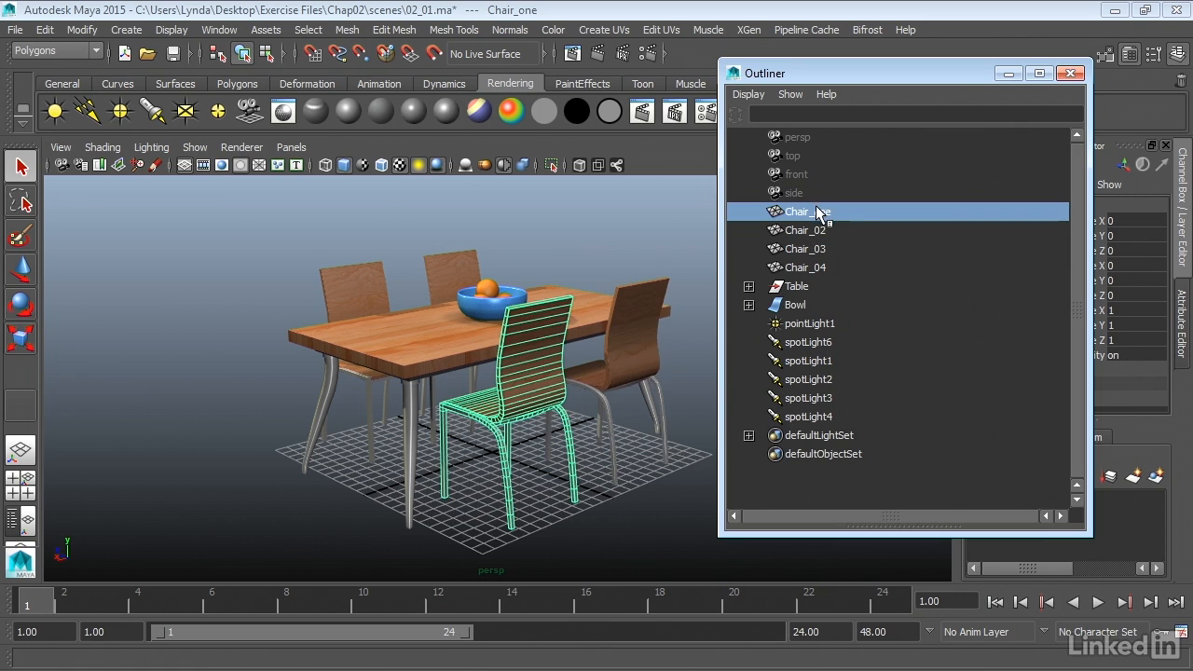
left_click(812, 266, "shift")
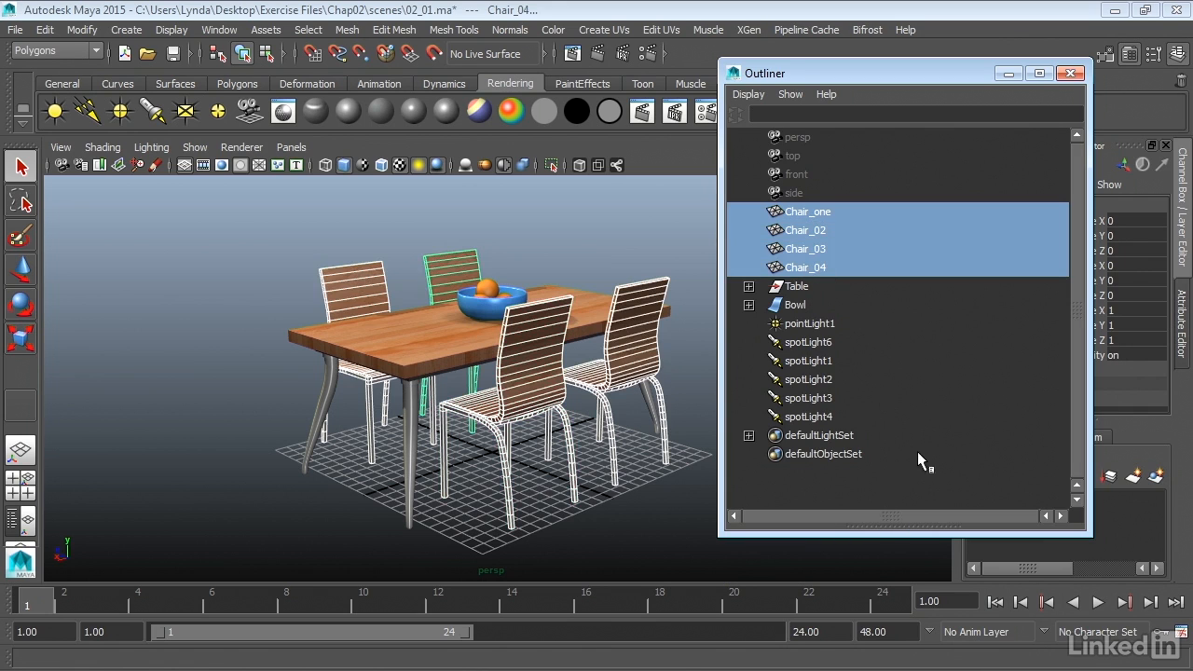
Step: Select the non-adjacent Chair_one and Chair_03 together, and replace that selection with pointLight1
left_click(824, 363)
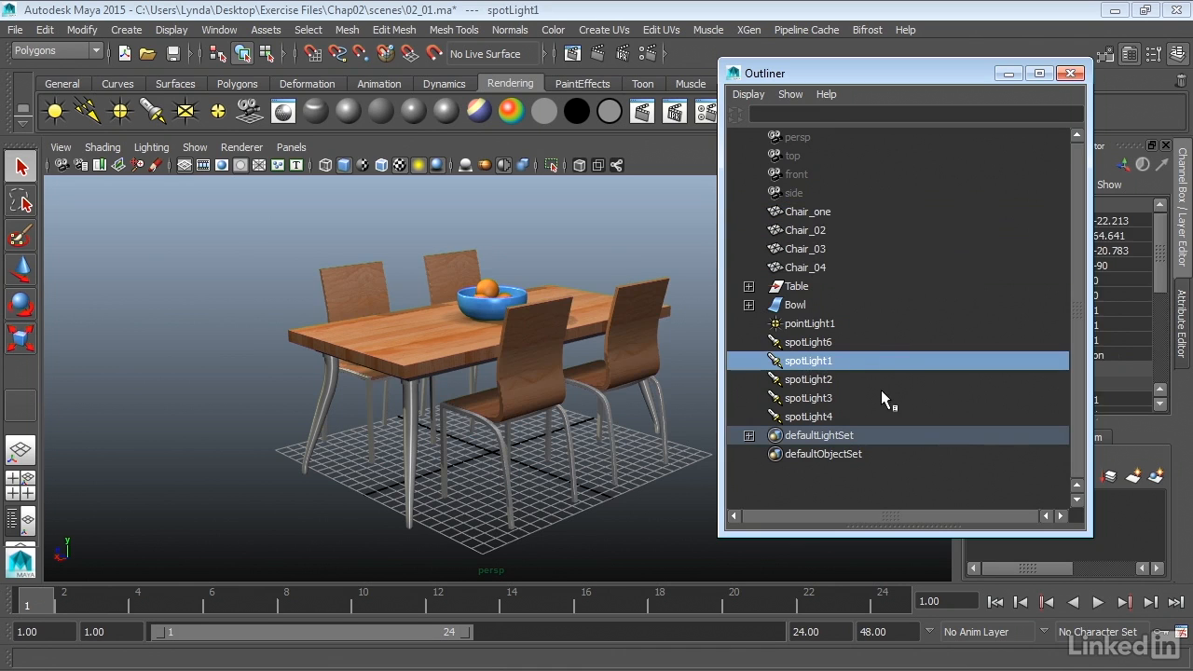
left_click(806, 211)
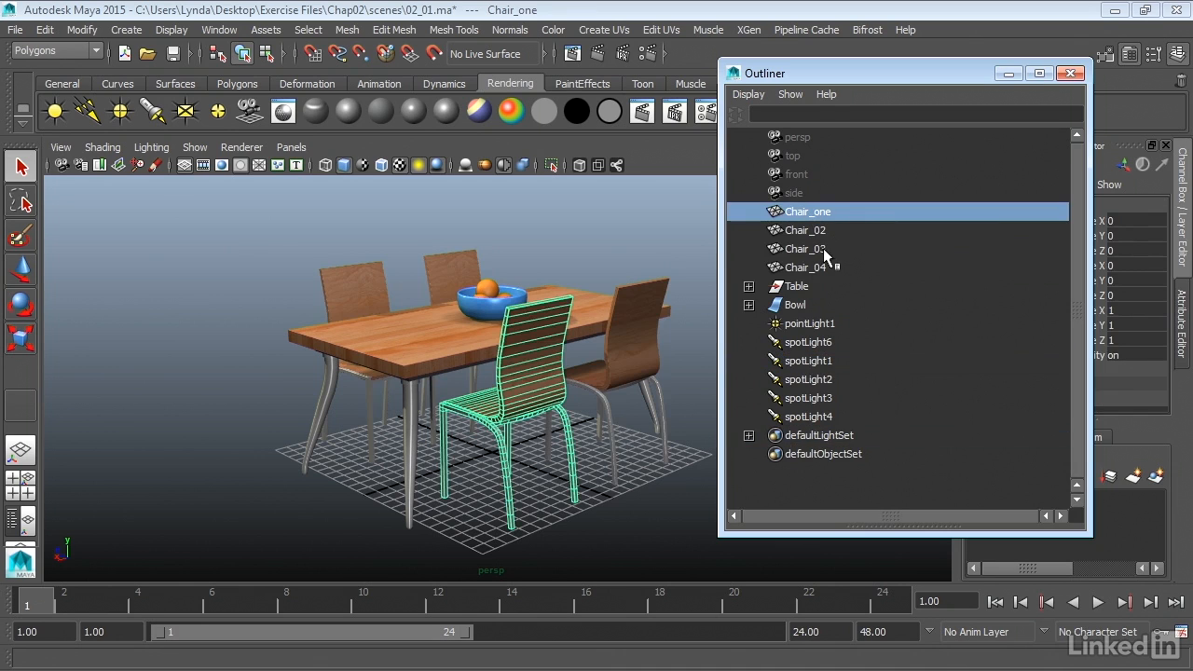
left_click(823, 248, "ctrl")
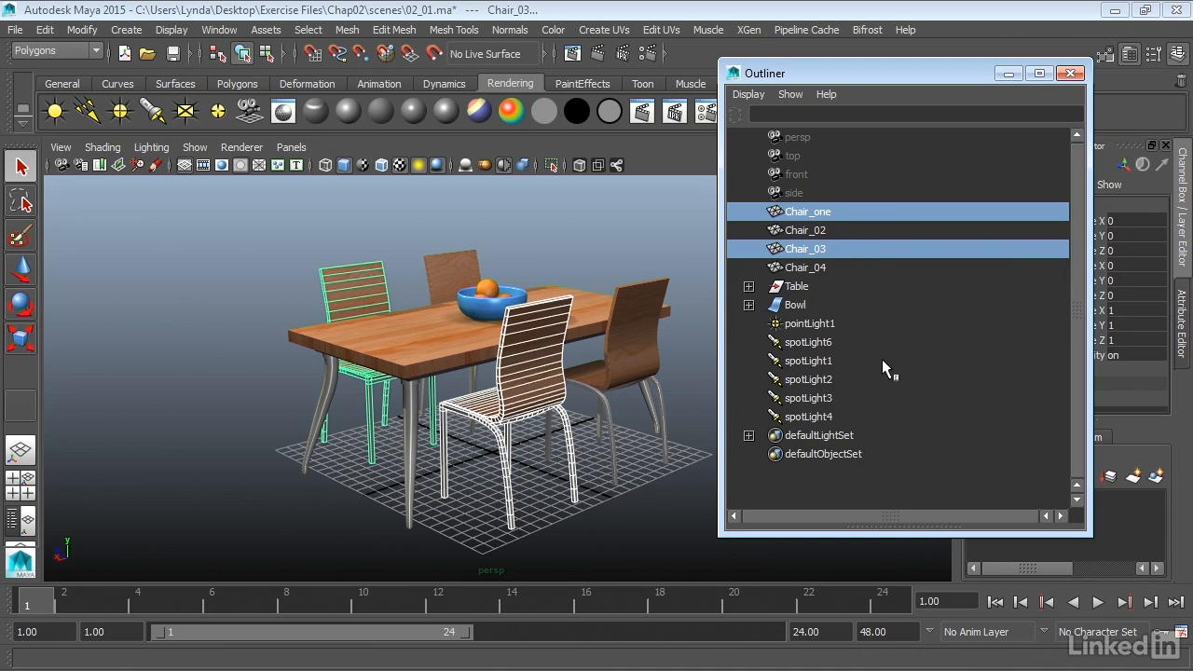
left_click(811, 324)
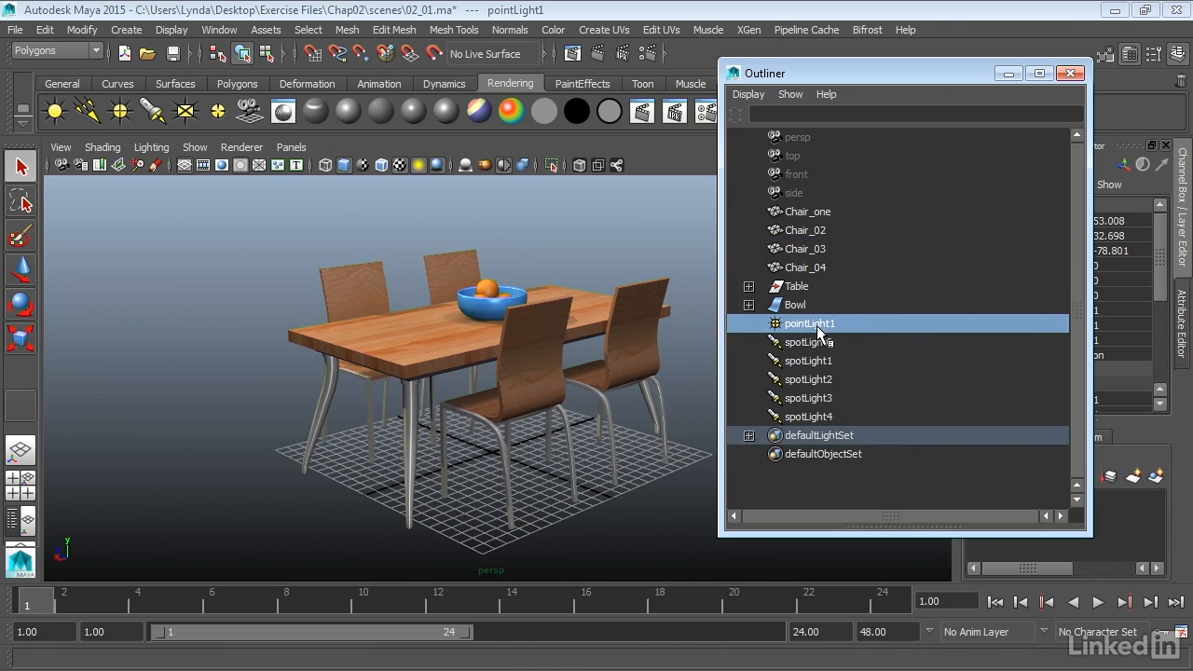
Step: Add spotLight1 and spotLight3 to the pointLight1 selection, reduce it to pointLight1 alone, and clear the selection
left_click(827, 357, "ctrl")
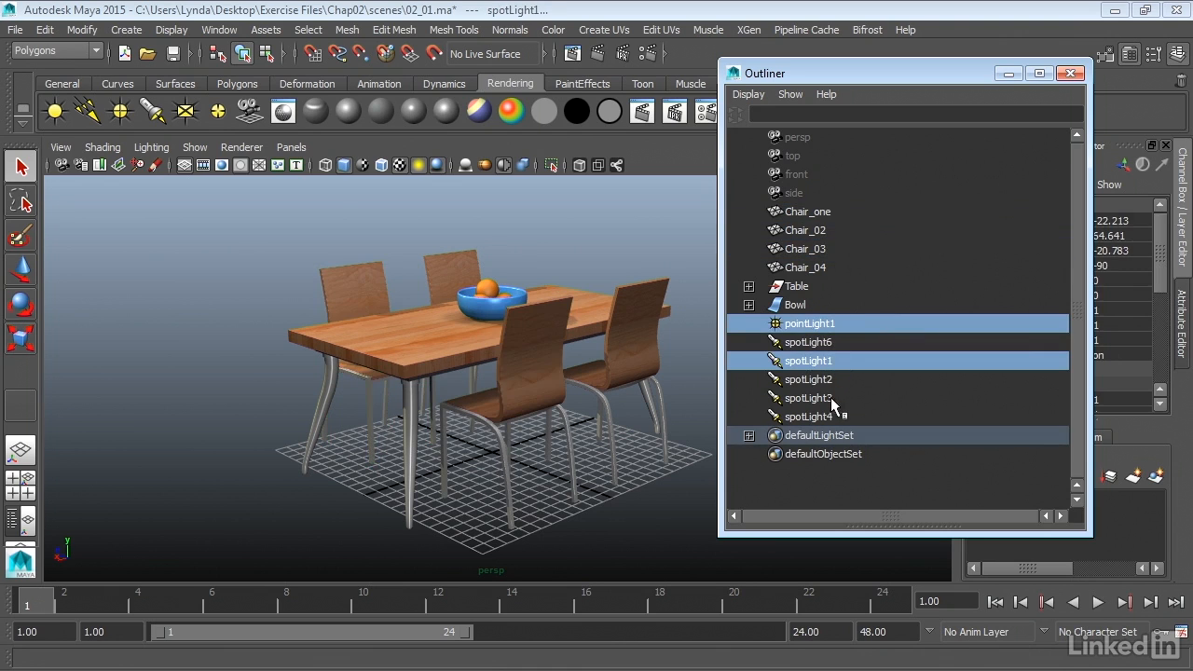
left_click(828, 398, "ctrl")
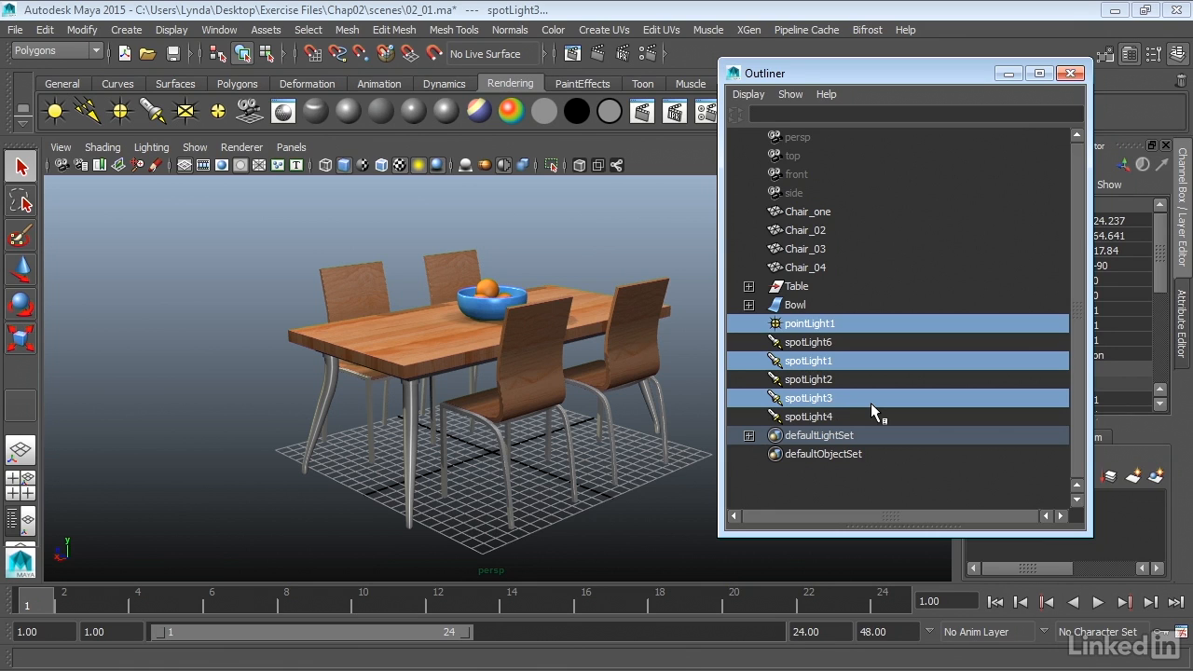
left_click(810, 323)
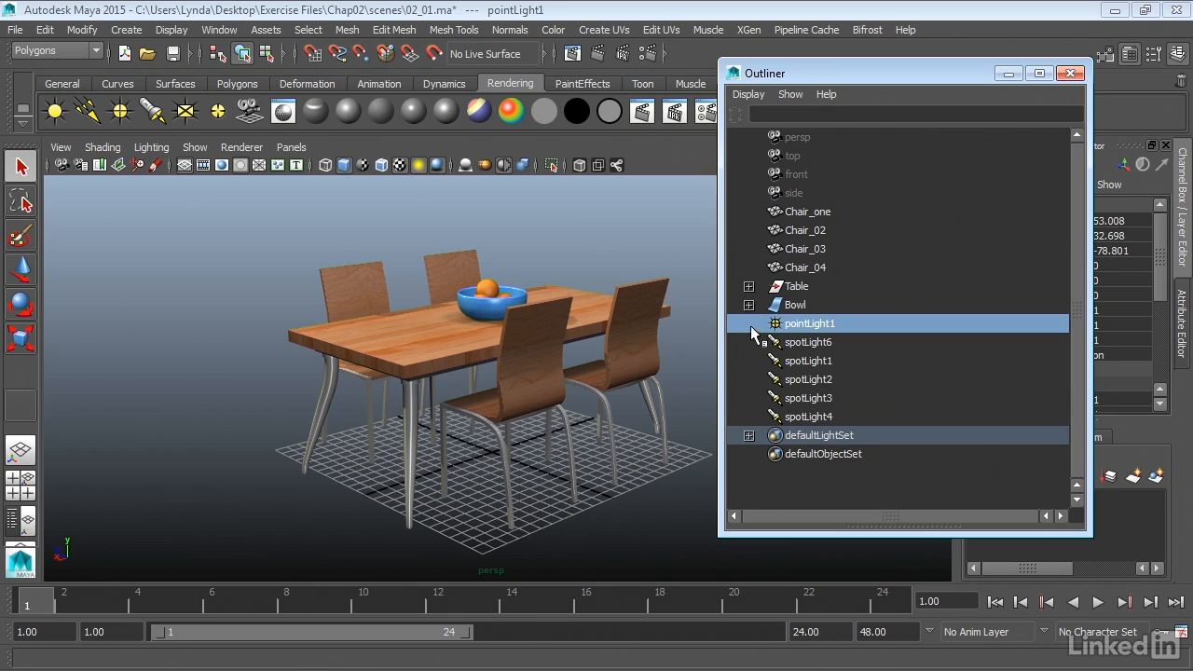
left_click(885, 492)
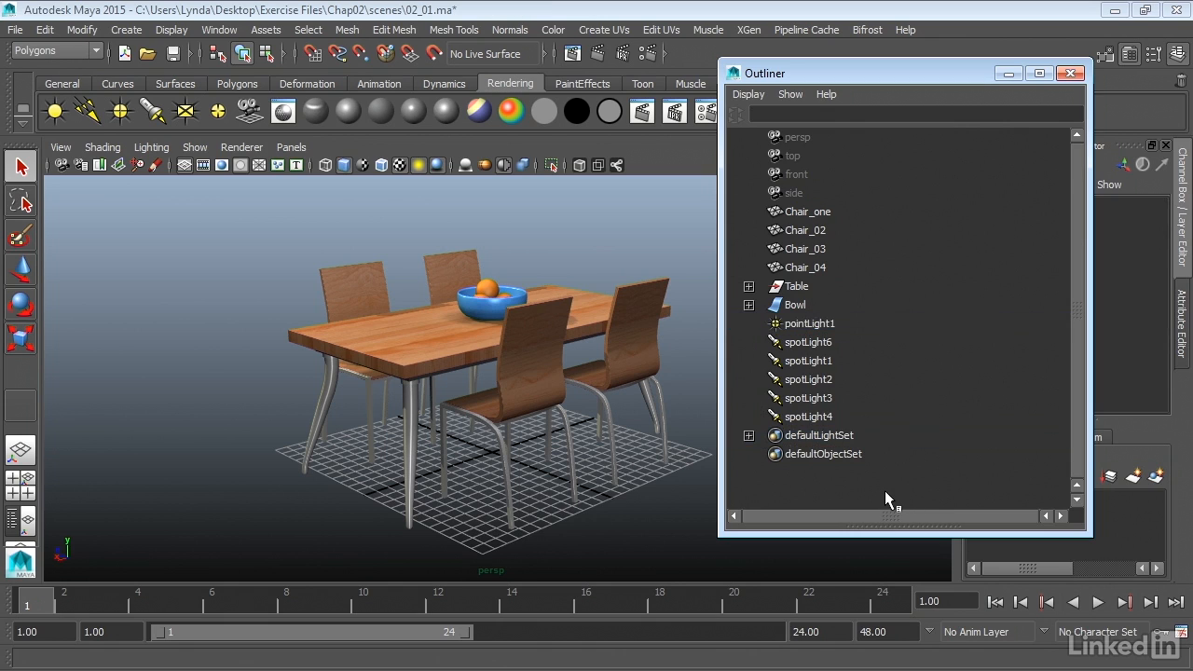
Step: Expand the Table hierarchy and select Table, TableTop and TableBottom in turn to examine which parts each level includes
left_click(748, 287)
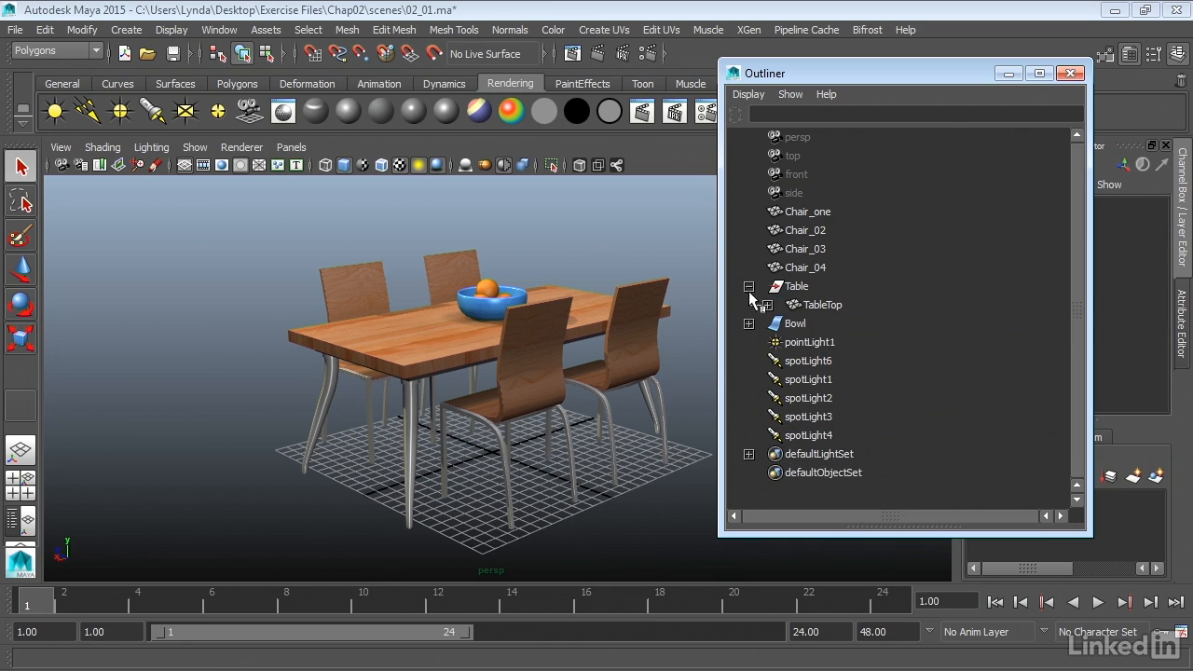
left_click(791, 288)
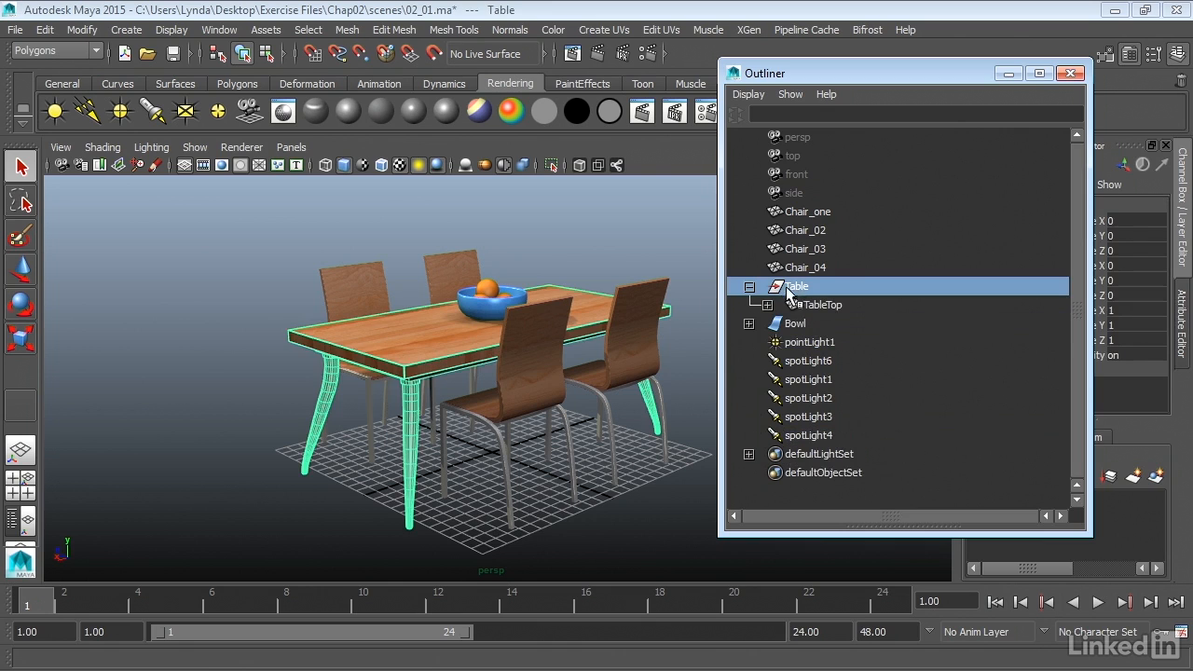
left_click(823, 306)
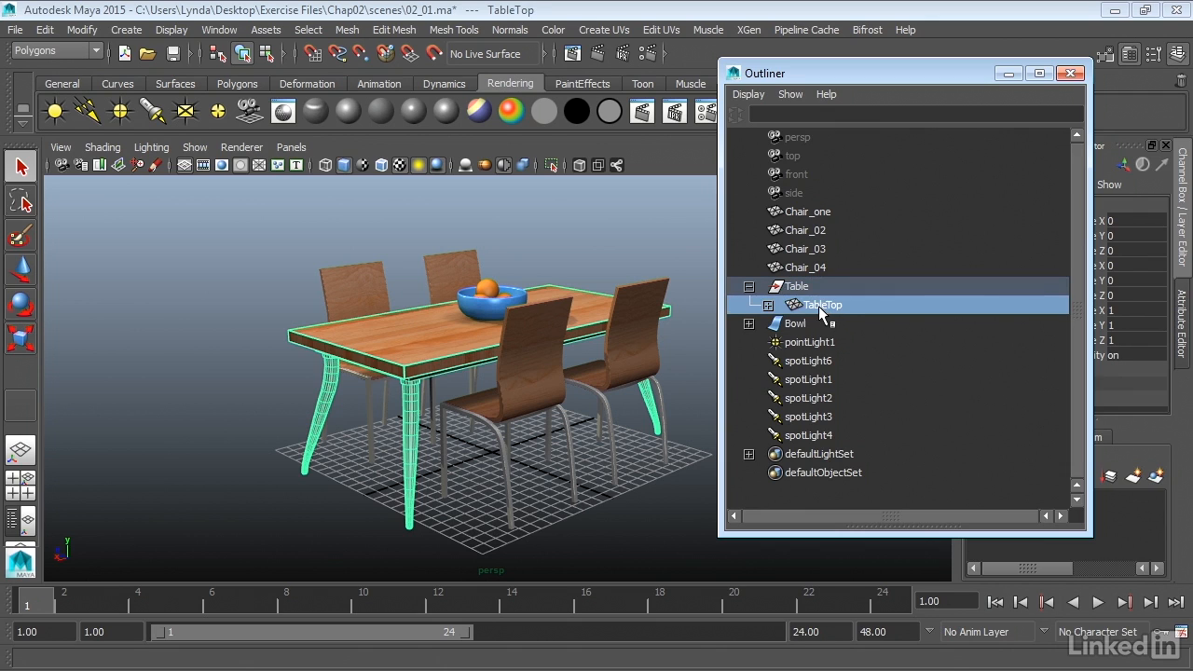
left_click(767, 306)
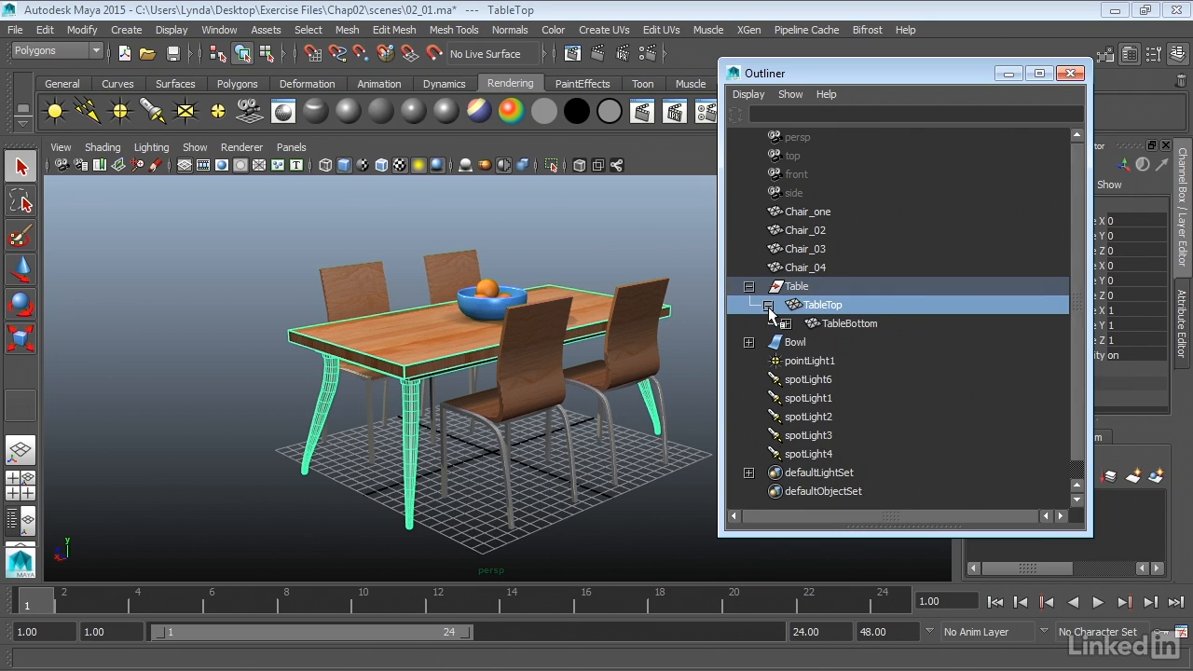
left_click(844, 323)
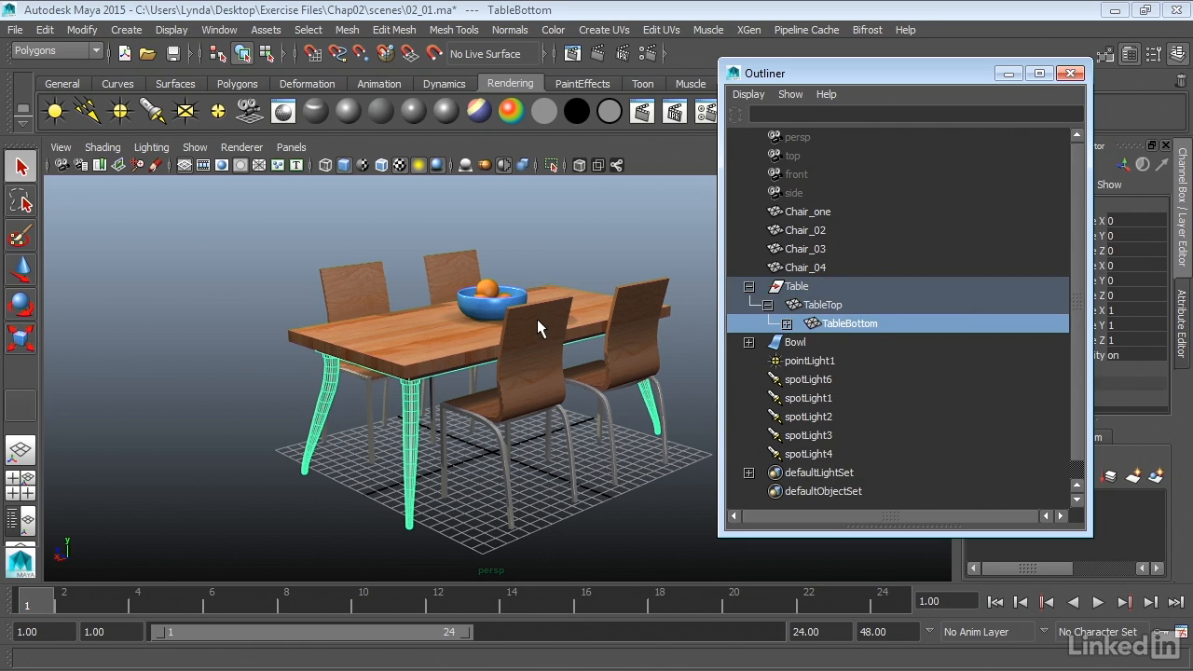
left_click_drag(535, 316, 525, 291, "alt")
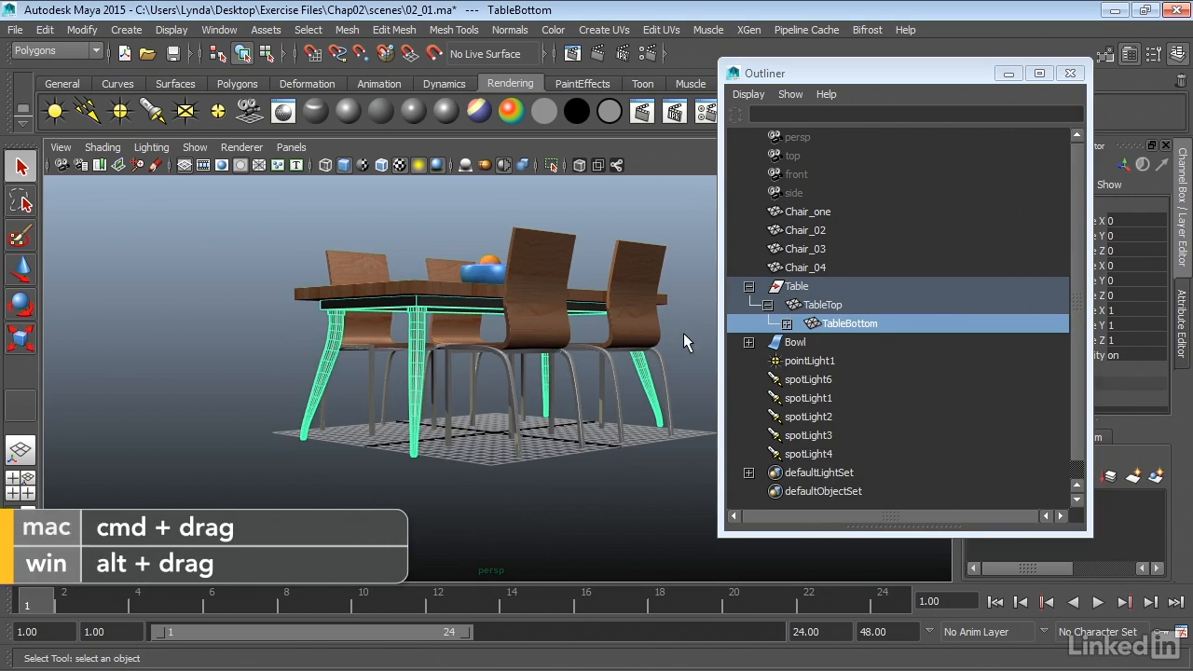
Step: Expand TableBottom and select TableLeg01 to TableLeg04 one at a time to identify each leg, finishing with TableLeg01
left_click(786, 323)
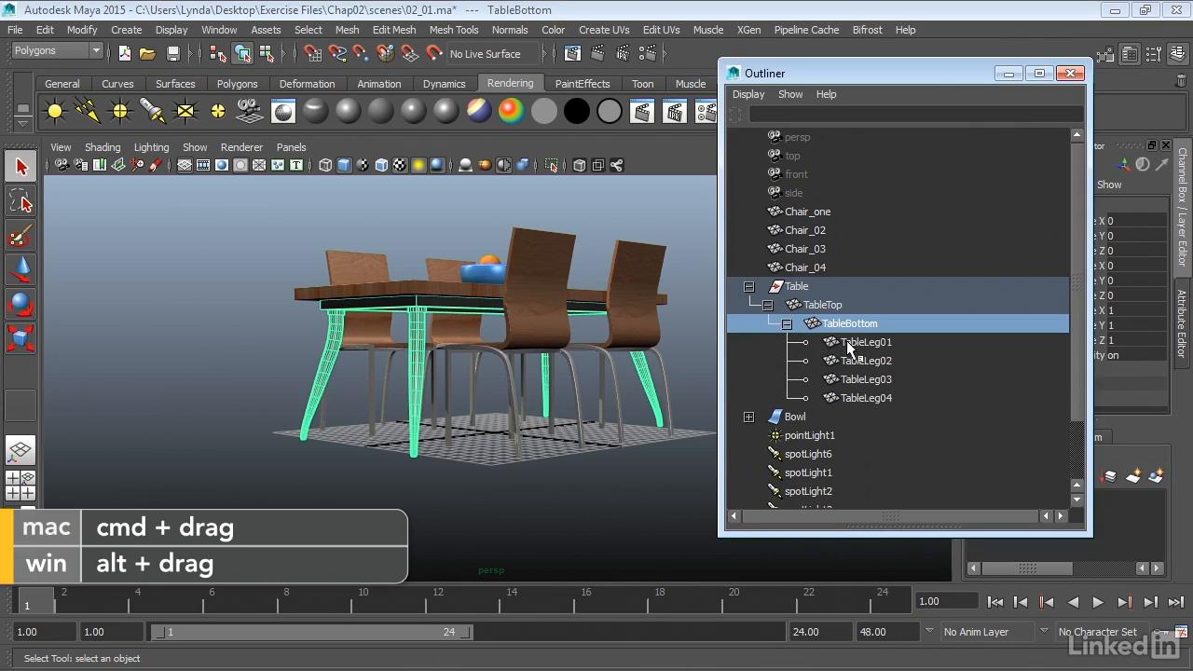
left_click(850, 343)
left_click(856, 362)
left_click(865, 380)
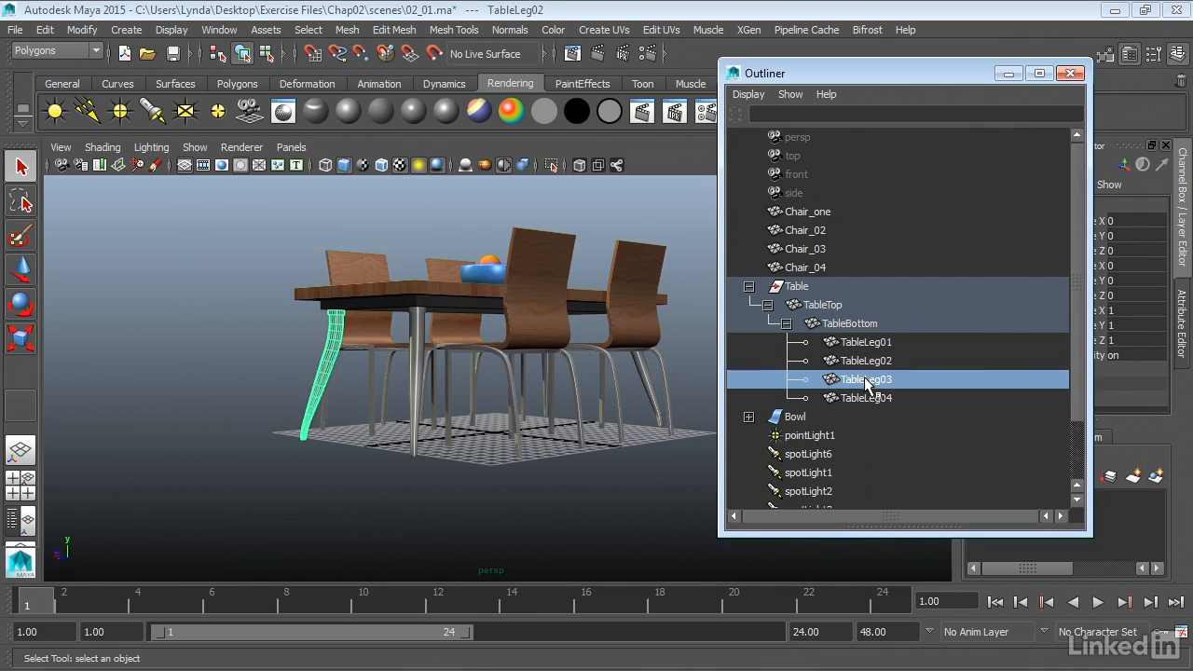
left_click(864, 395)
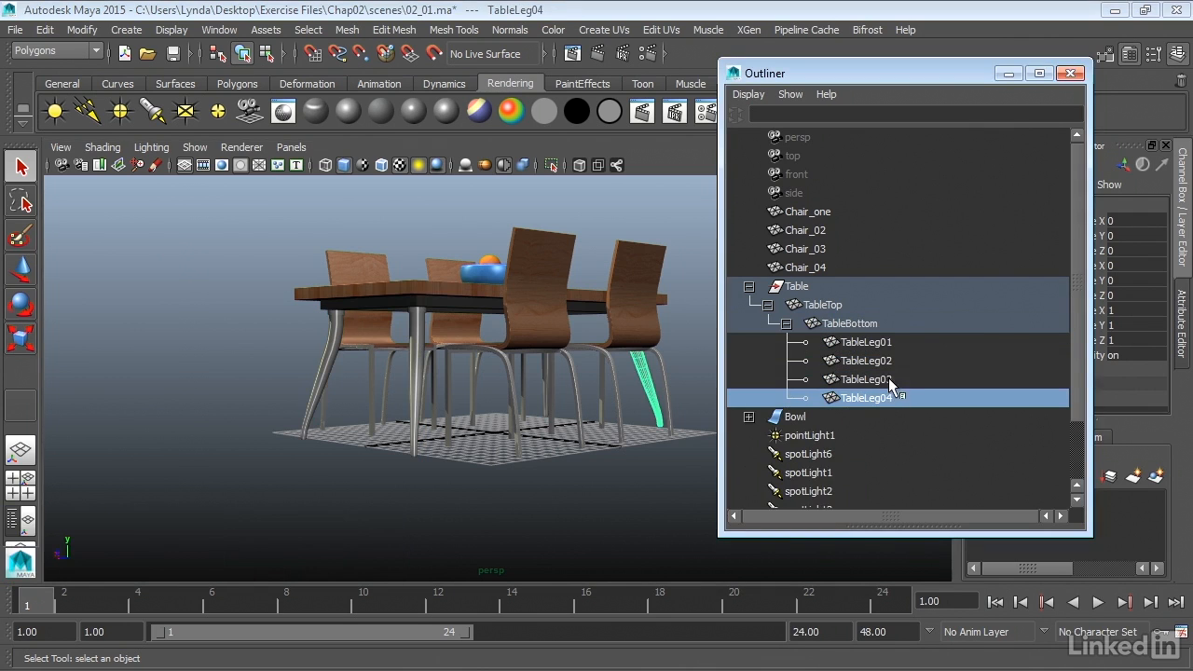
left_click(848, 341)
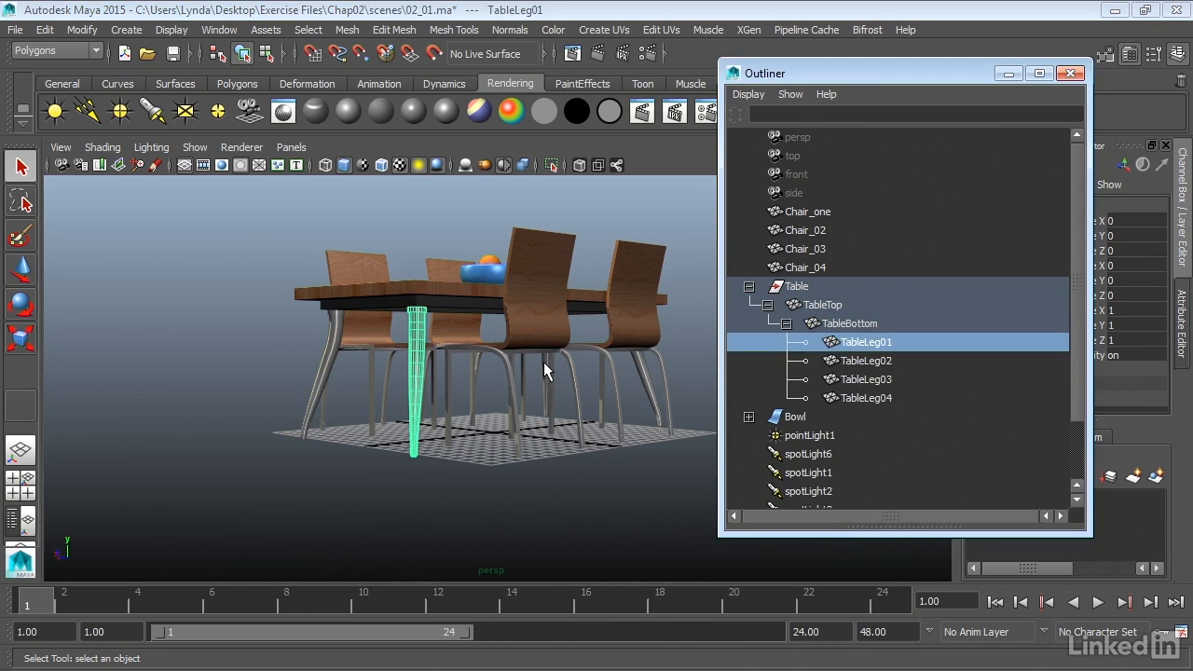
left_click_drag(533, 361, 546, 379, "alt")
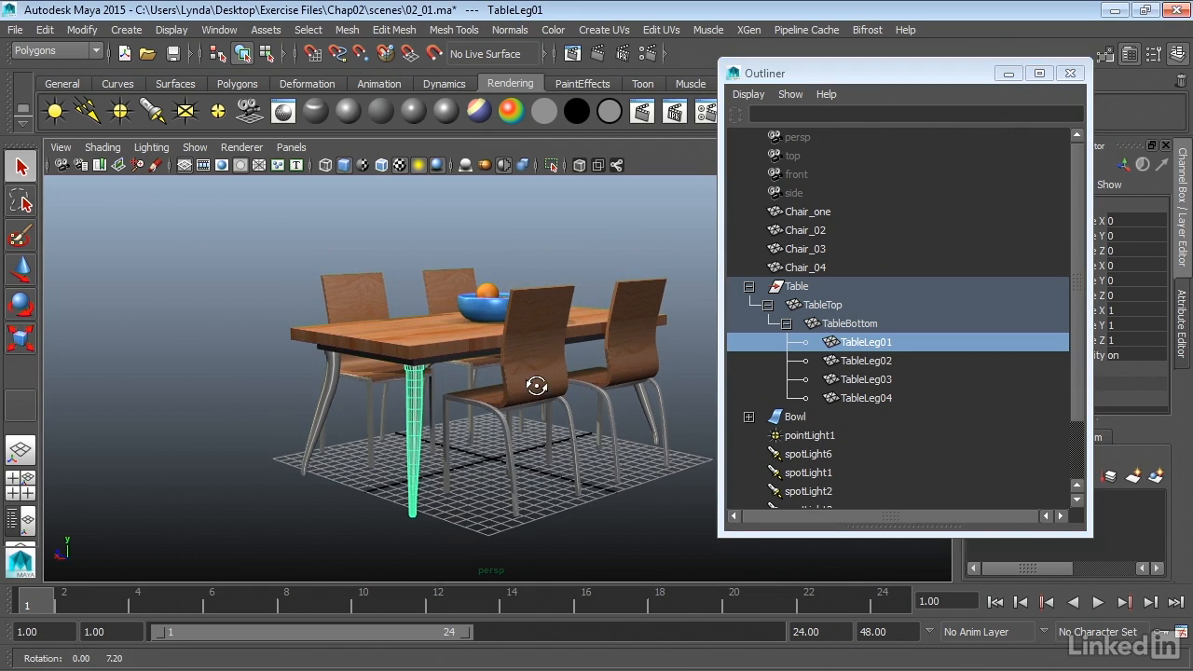
middle_click_drag(543, 380, 583, 368, "alt")
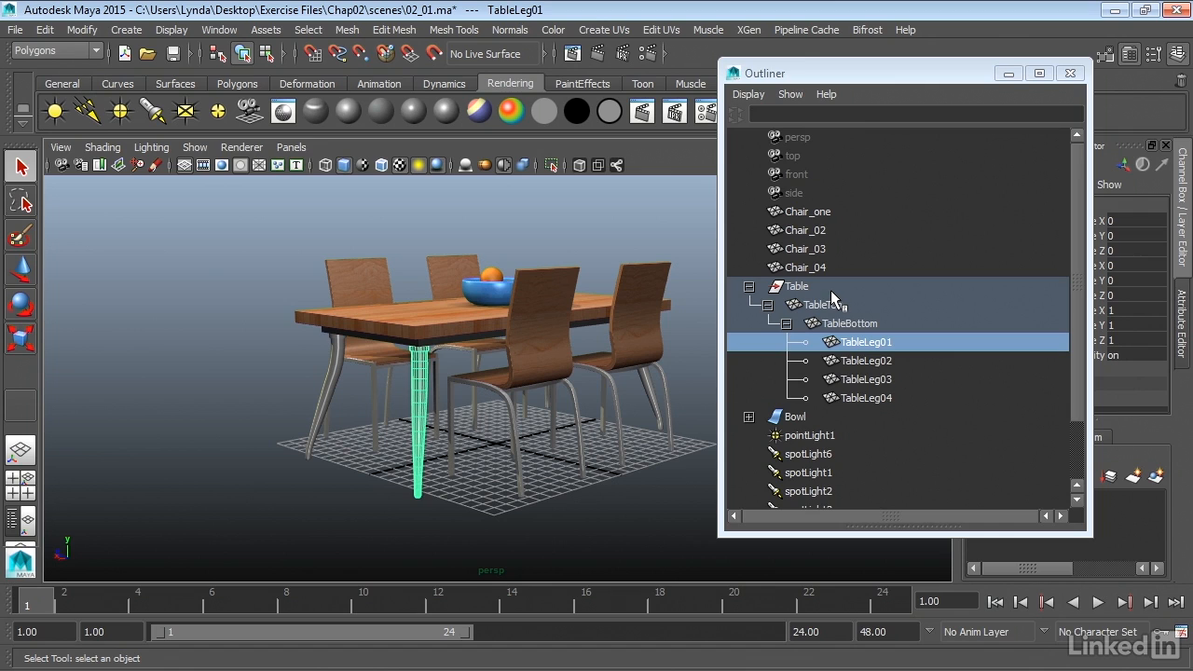
left_click(843, 362)
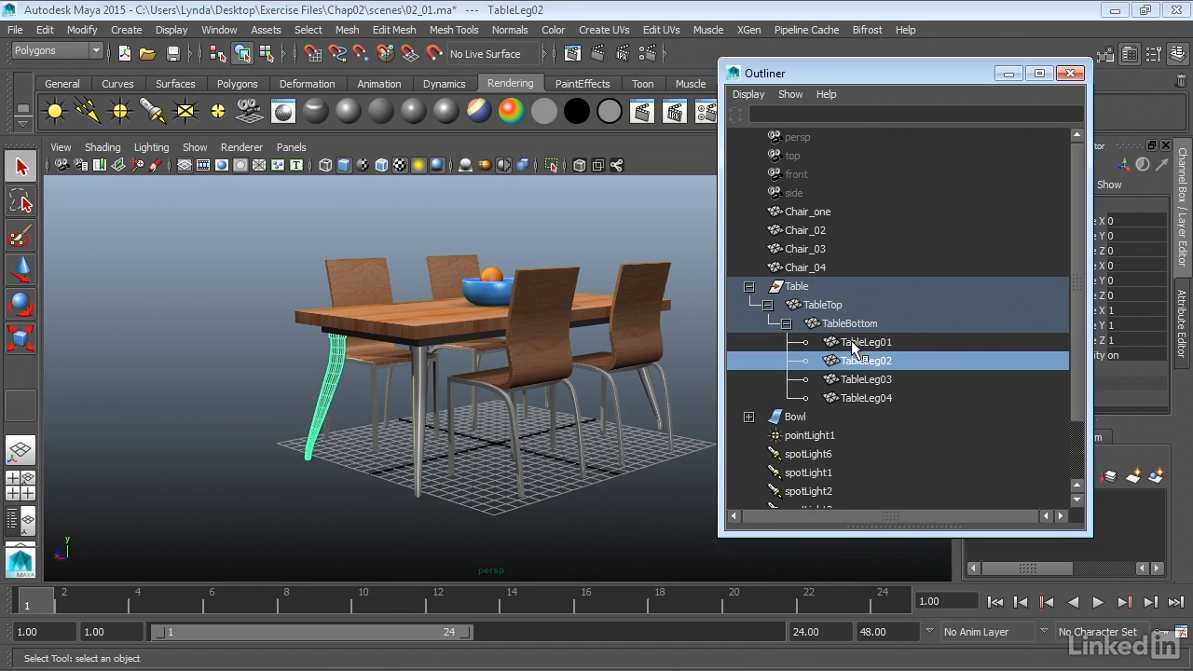
left_click(853, 345)
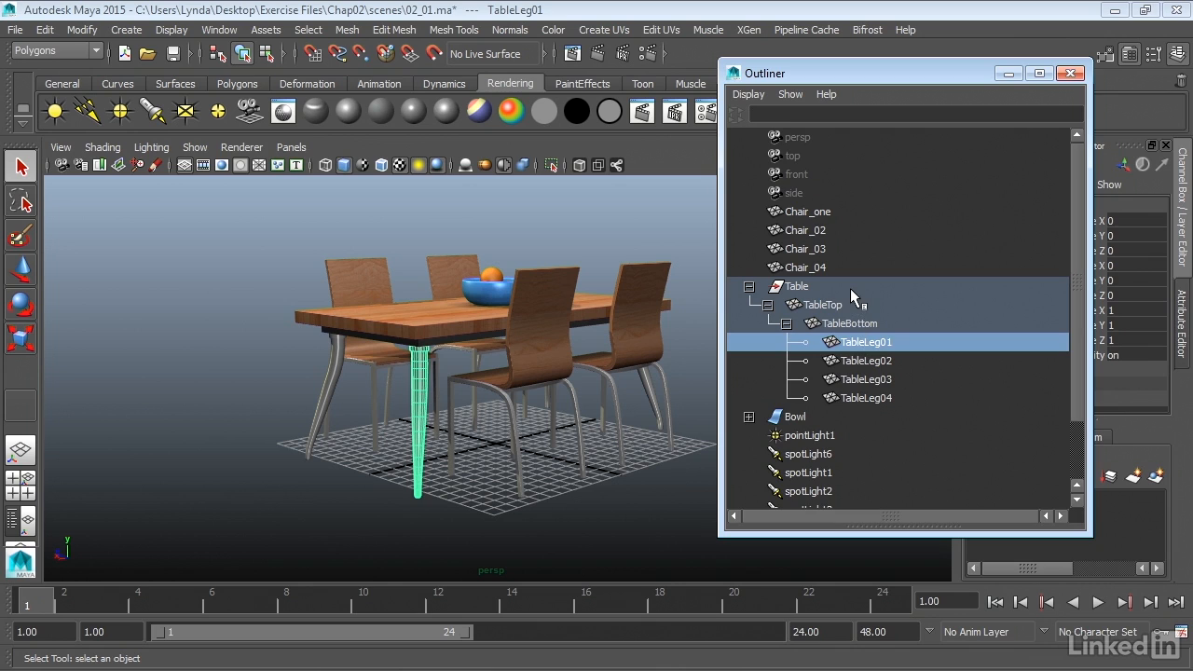
Step: Expand the Bowl hierarchy, select Bowl and move it together with its oranges along the X axis to about 3.165
left_click(748, 416)
scroll(910, 379, "down", 3)
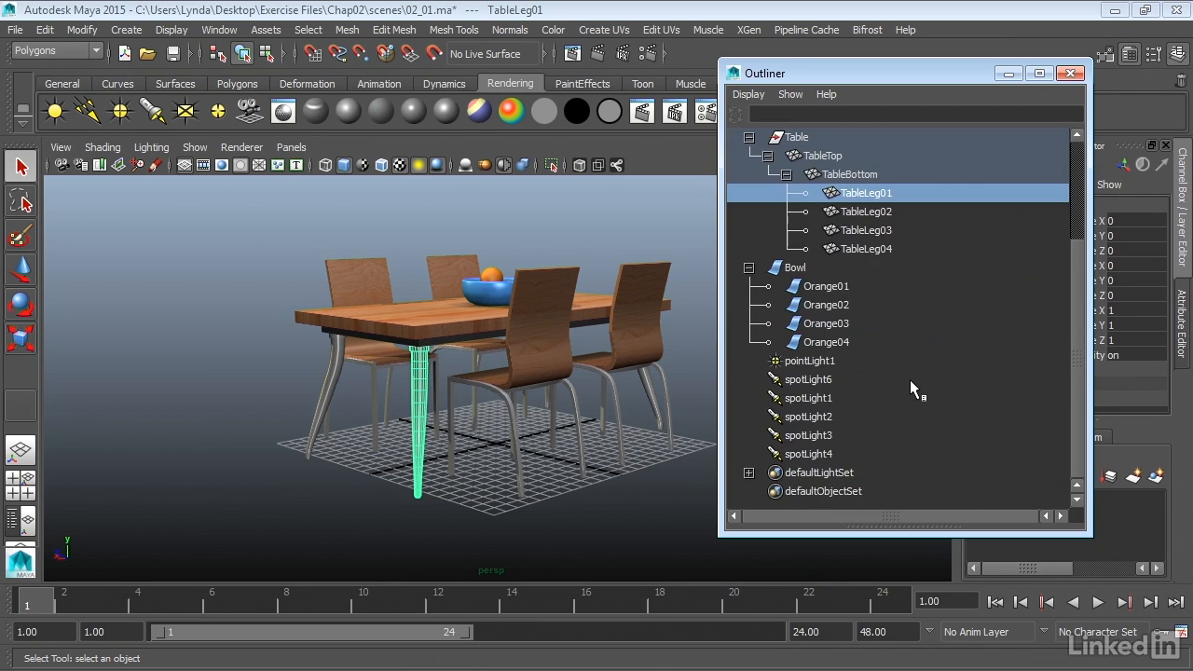
left_click(799, 268)
left_click_drag(552, 270, 549, 321, "alt")
middle_click_drag(549, 321, 548, 258, "alt")
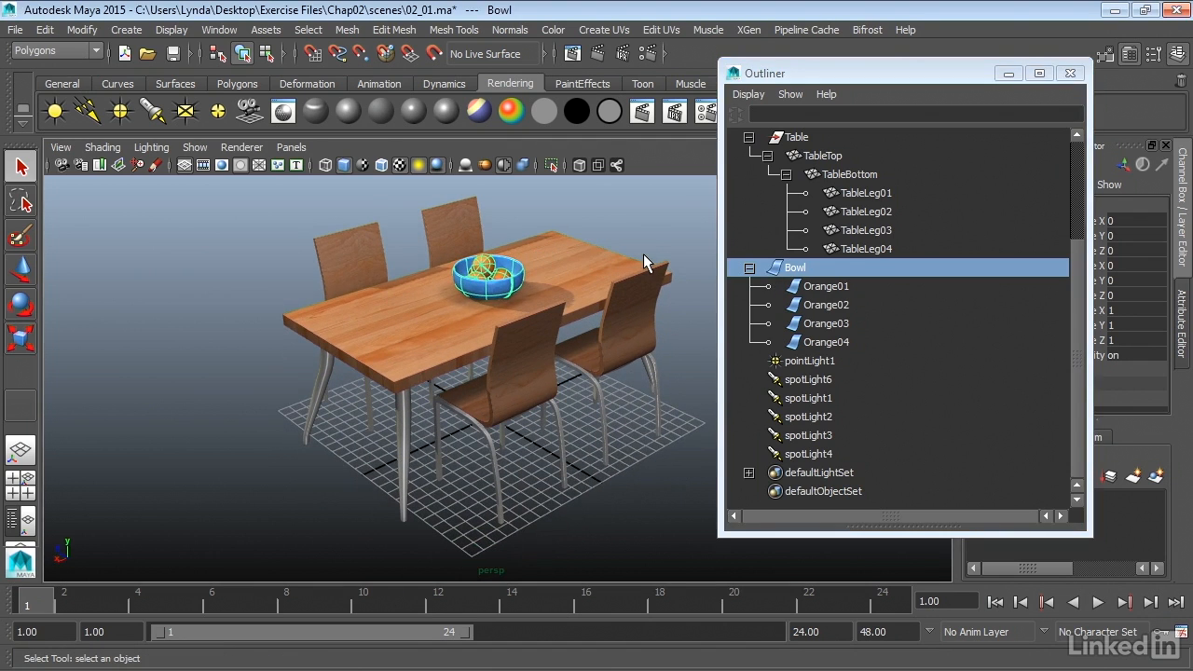
key("w")
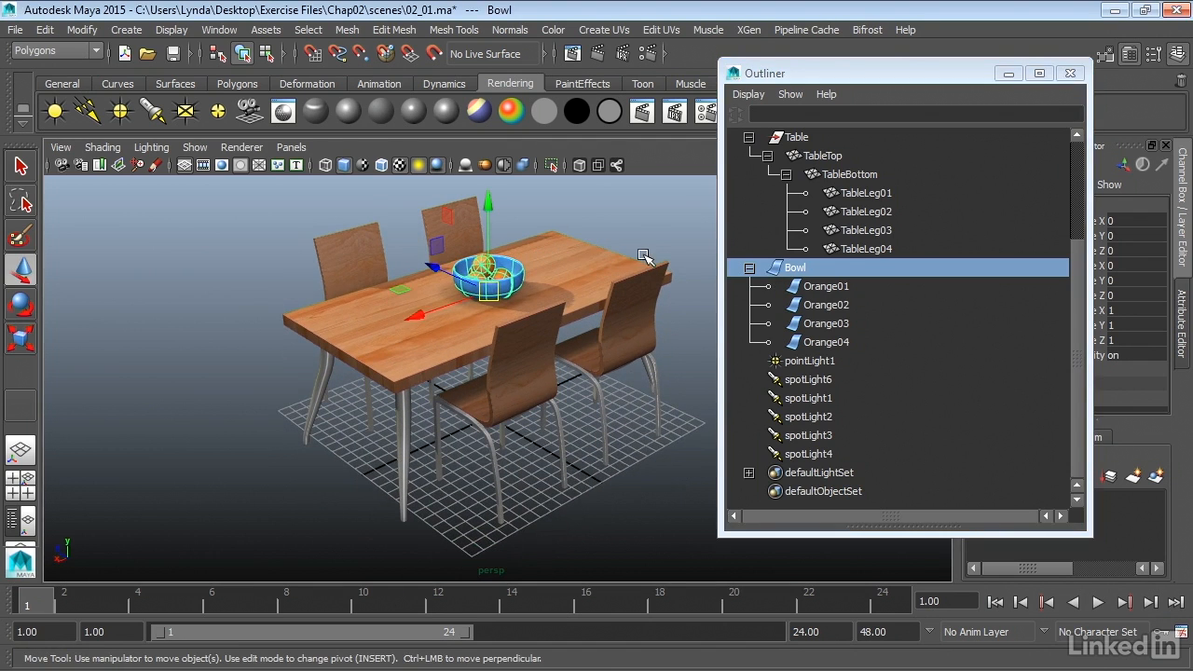
left_click(412, 315)
left_click_drag(416, 317, 391, 363)
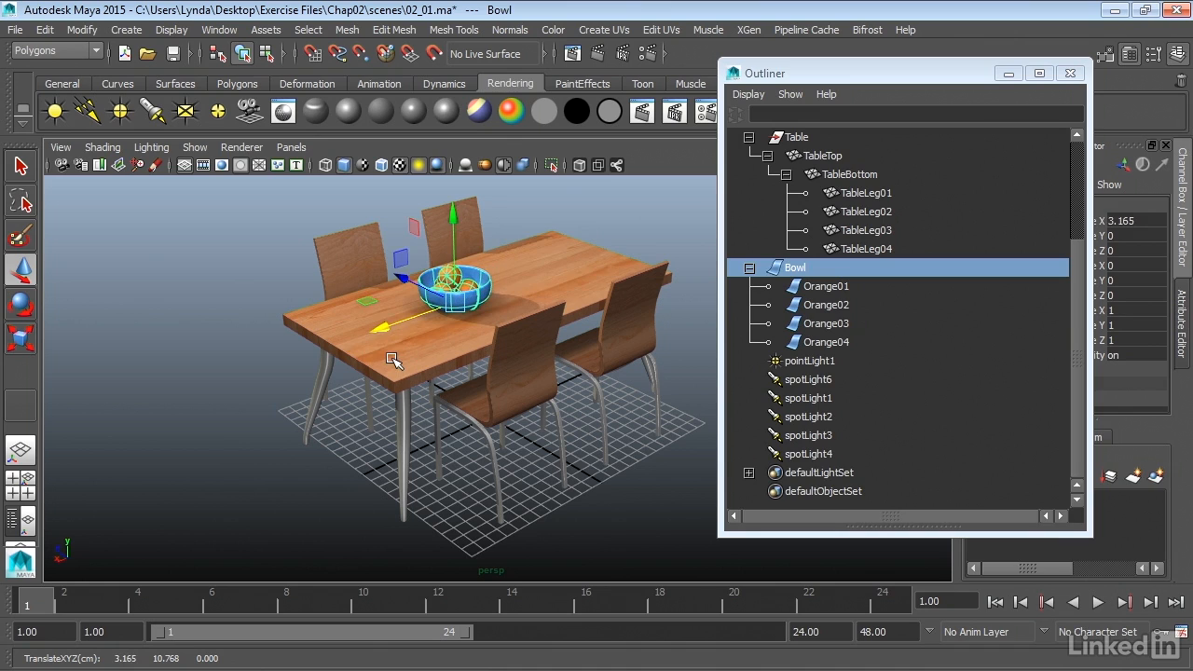
Step: Move Orange04 alone out of the bowl along the X axis, to a Translate X of about -7.262
left_click(824, 342)
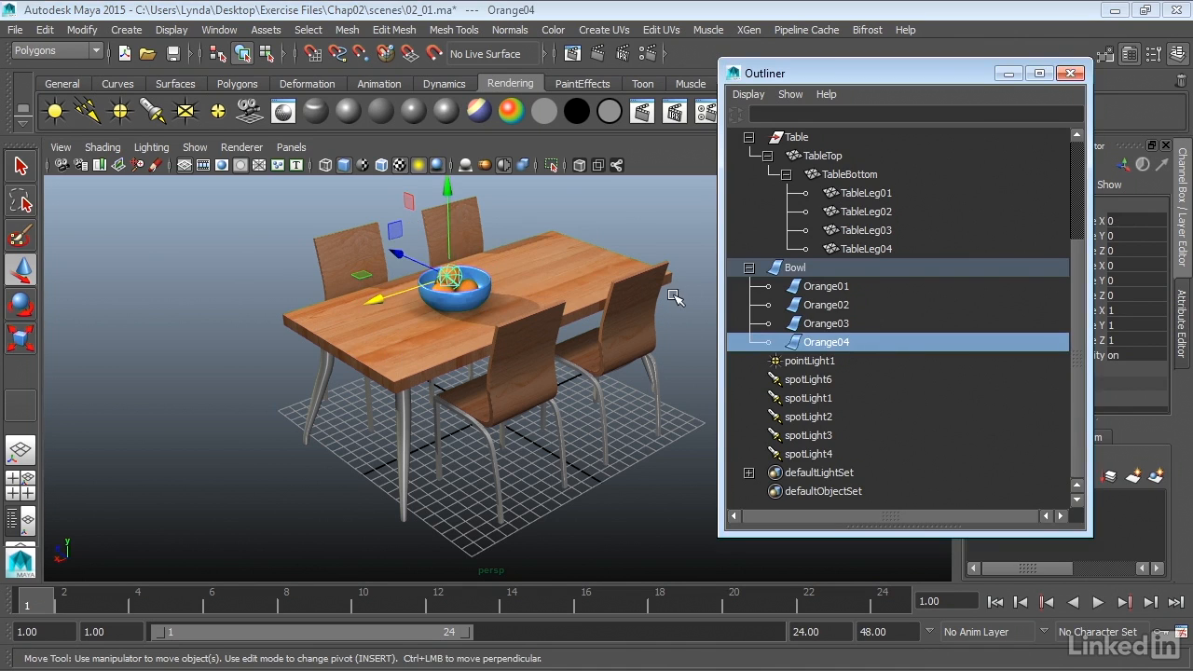
left_click_drag(383, 298, 472, 284)
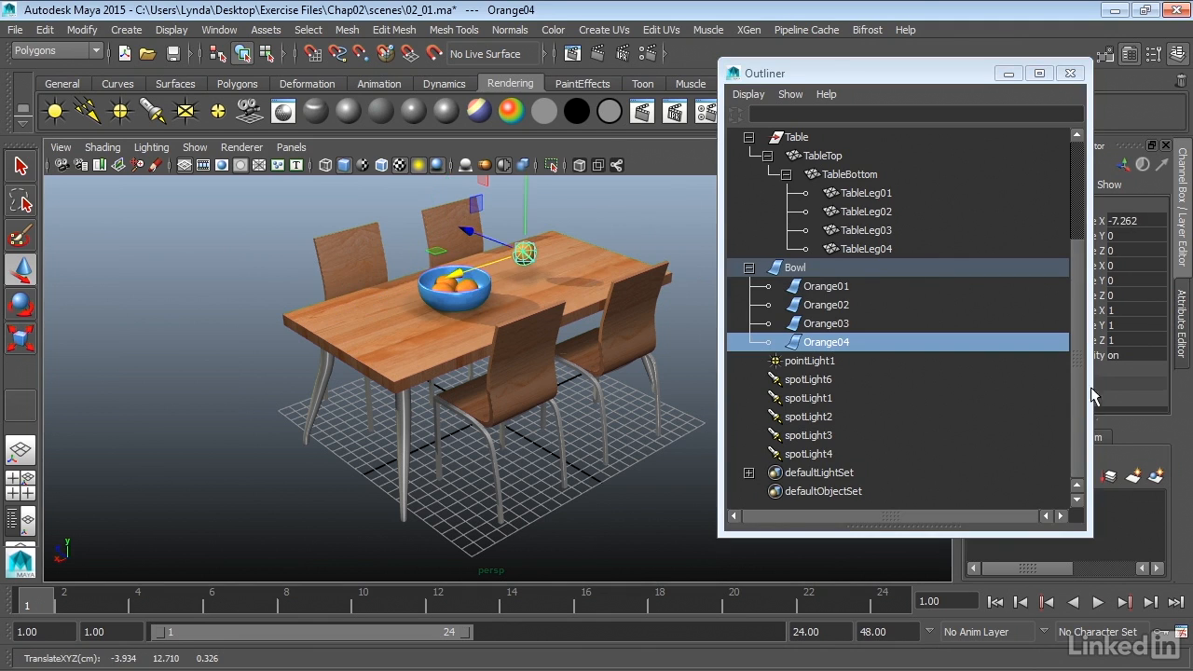
left_click(971, 390)
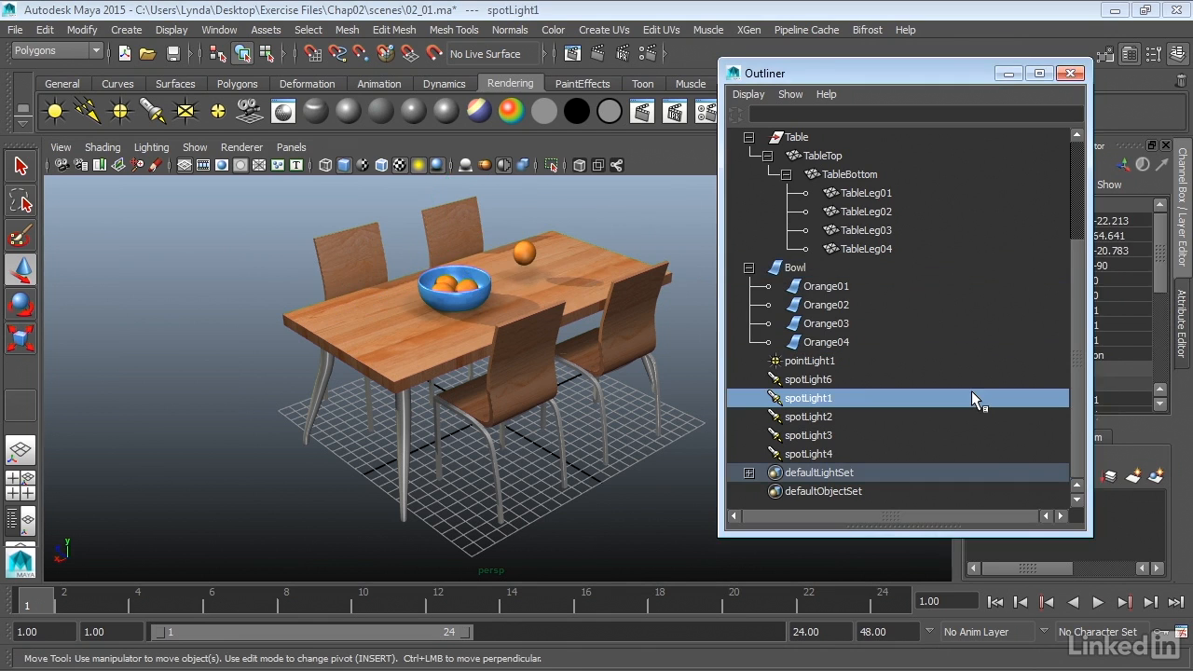
Step: Move Bowl slightly back along the X axis and return Orange04 to the bowl at a Translate X of about -0.445
left_click(795, 270)
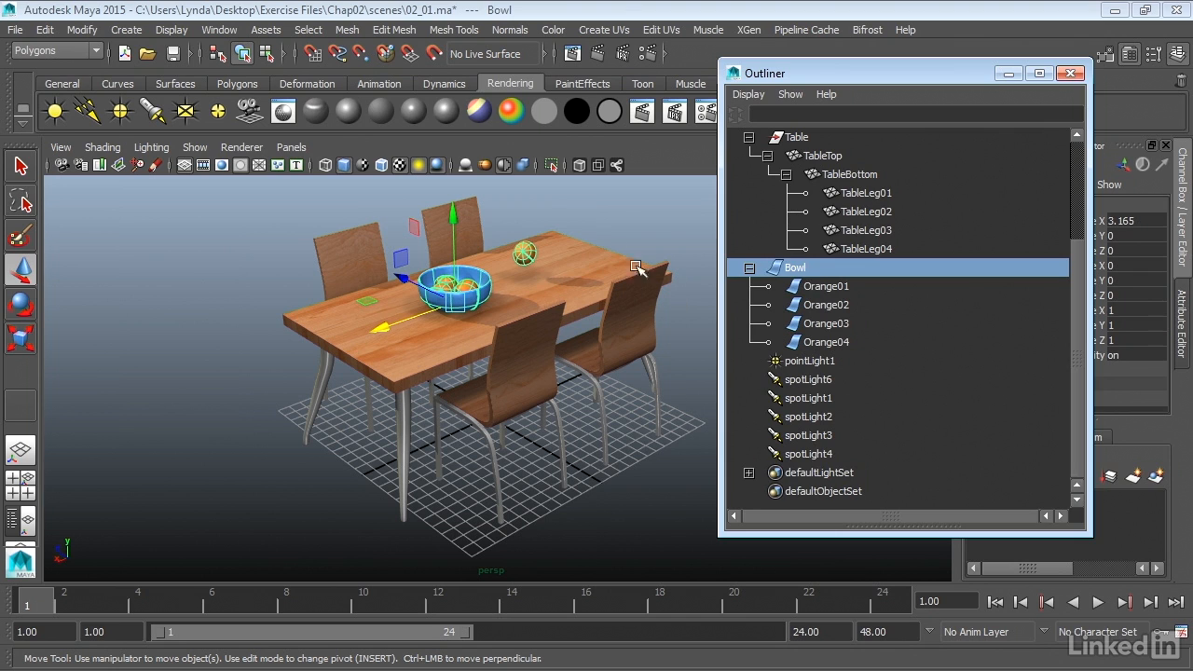
left_click_drag(365, 325, 395, 321)
left_click(534, 239)
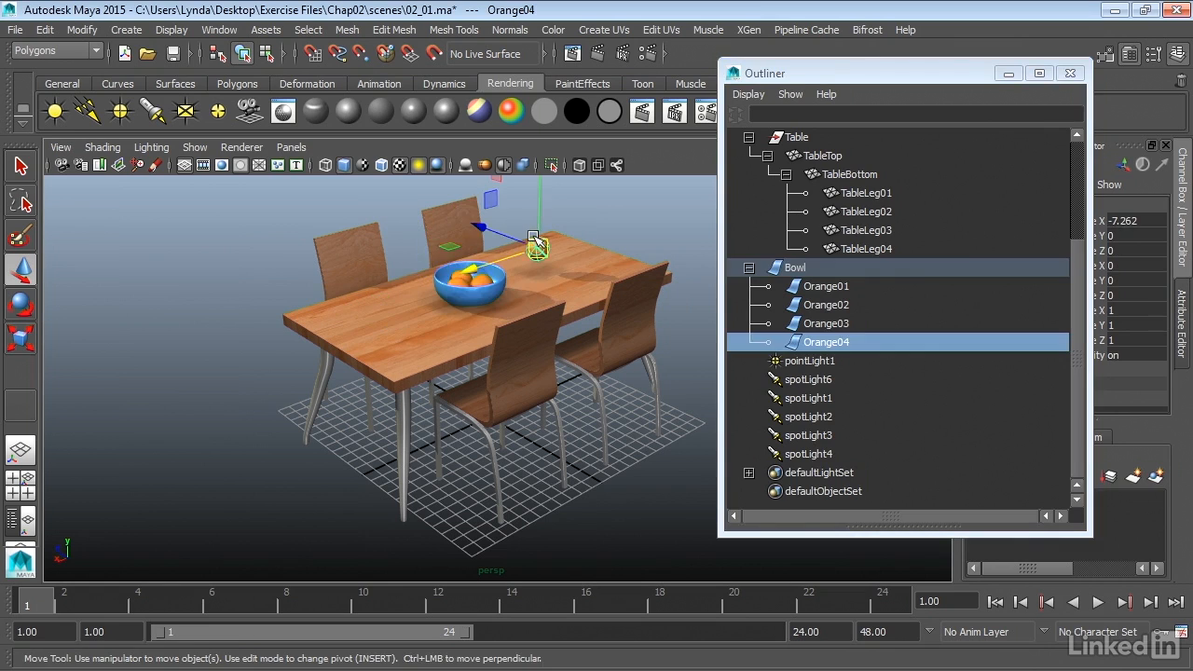
left_click_drag(463, 270, 395, 293)
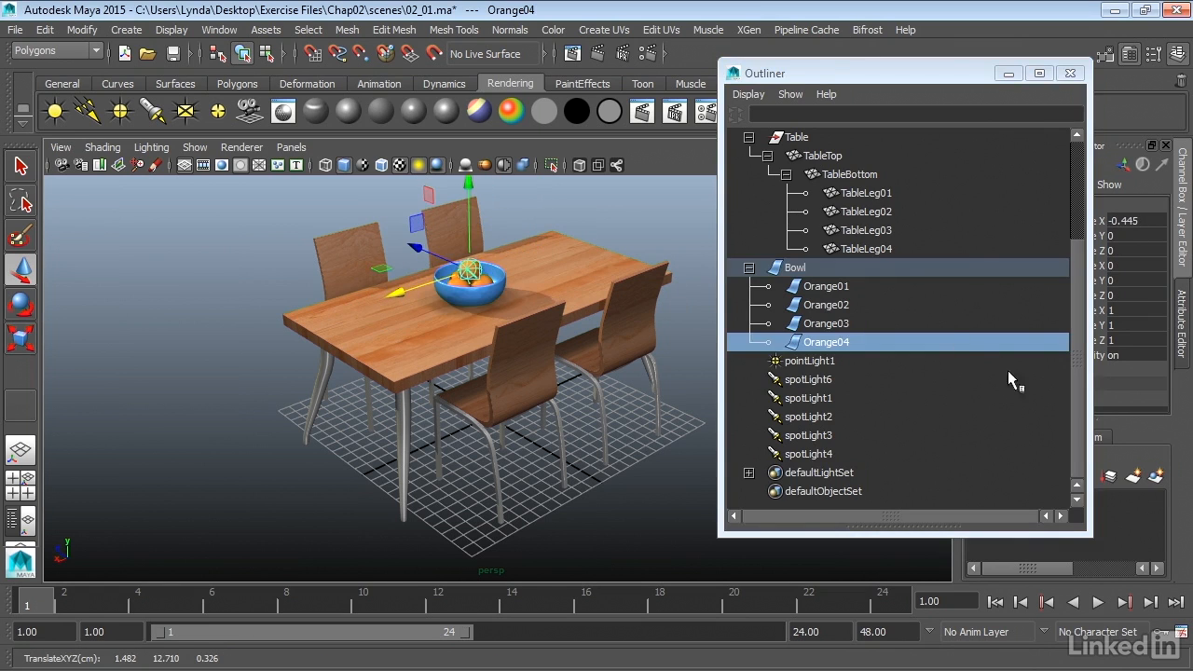
left_click(1011, 395)
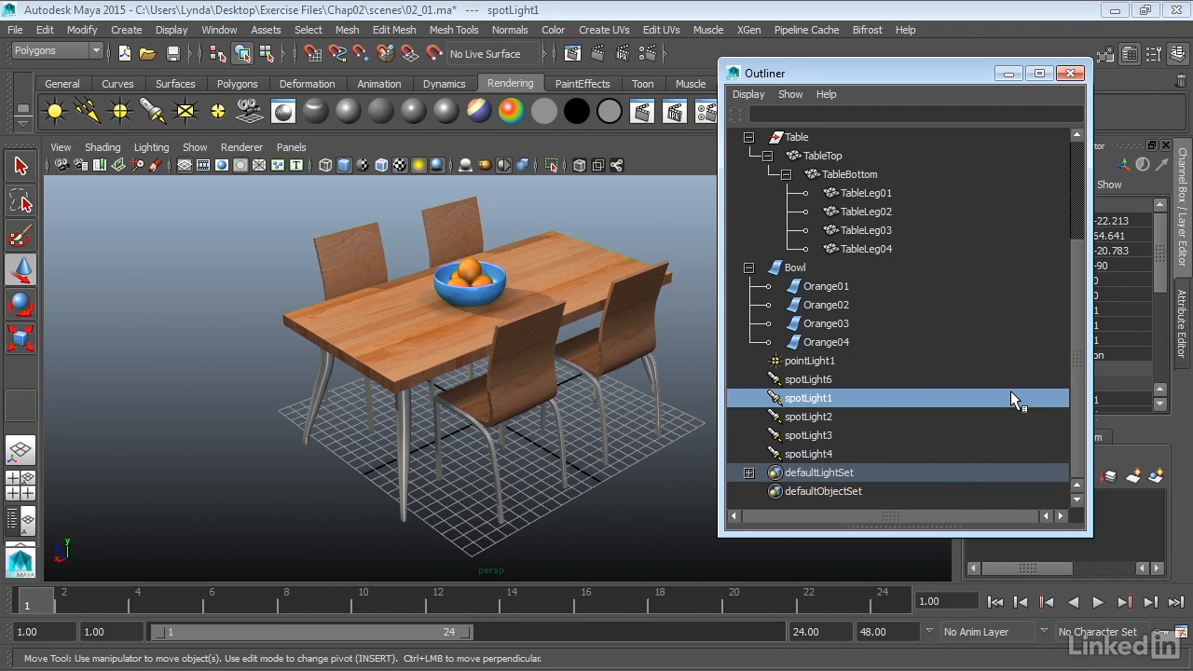
Step: Collapse the Bowl and Table hierarchies and move the Outliner window clear of the table and the Channel Box
left_click(748, 267)
left_click(748, 213)
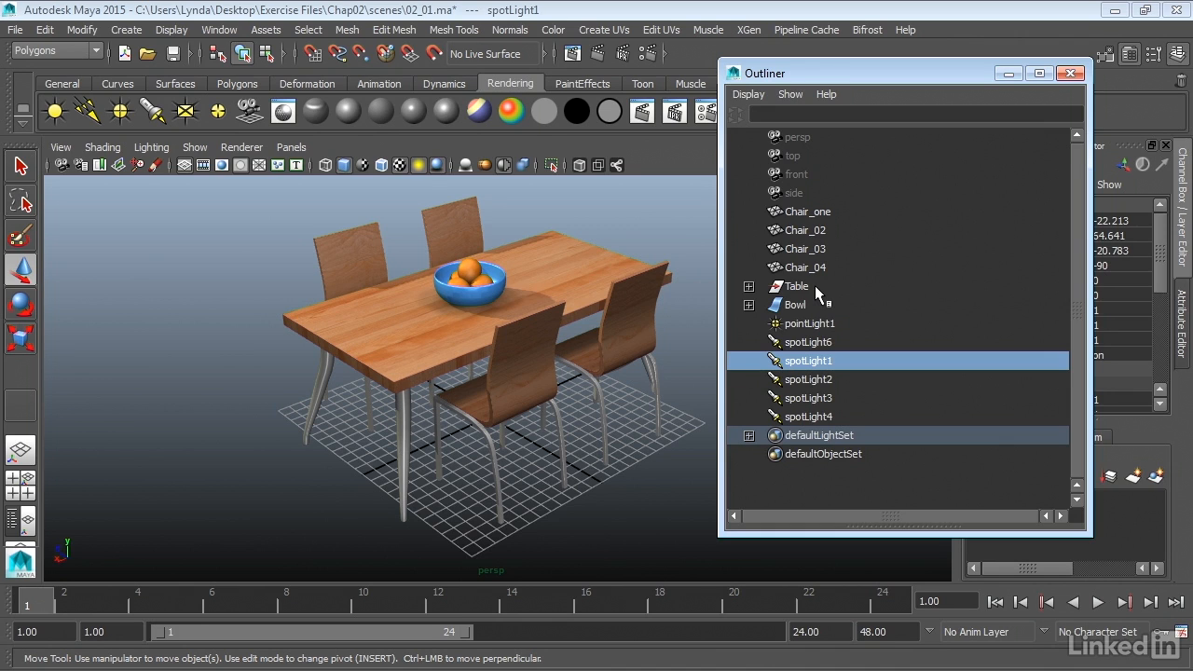
left_click_drag(807, 73, 806, 74)
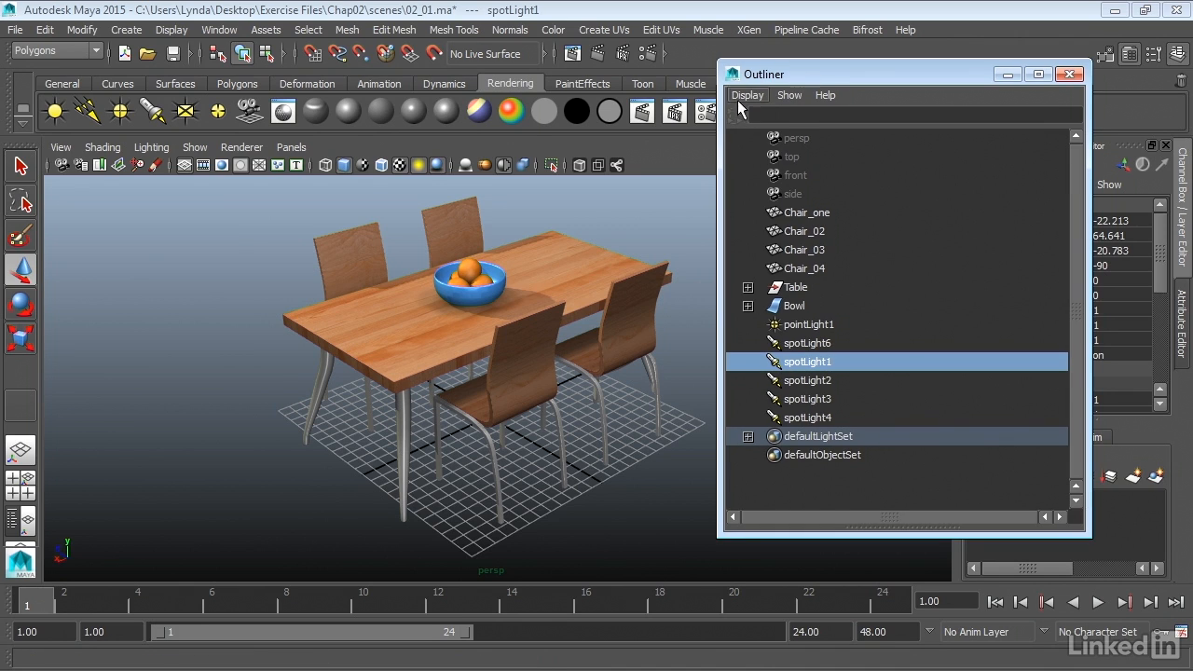
left_click_drag(845, 72, 204, 76)
middle_click_drag(723, 256, 886, 257, "alt")
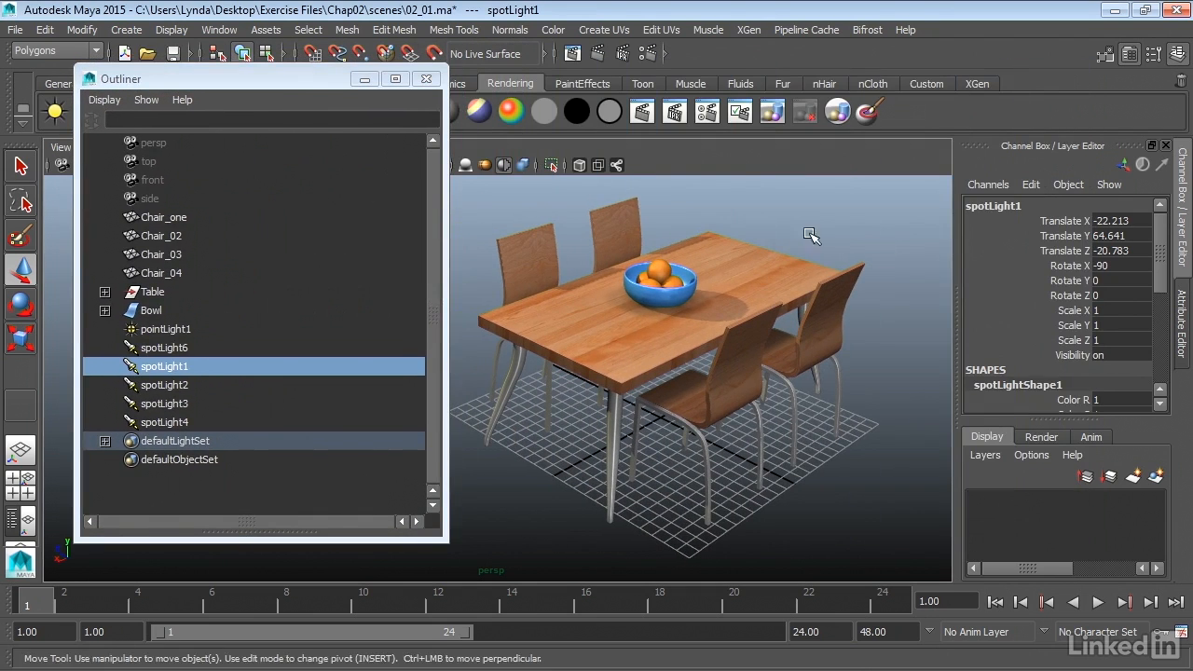
Step: Select Chair_one in the viewport and show its attributes in the Attribute Editor
left_click(96, 100)
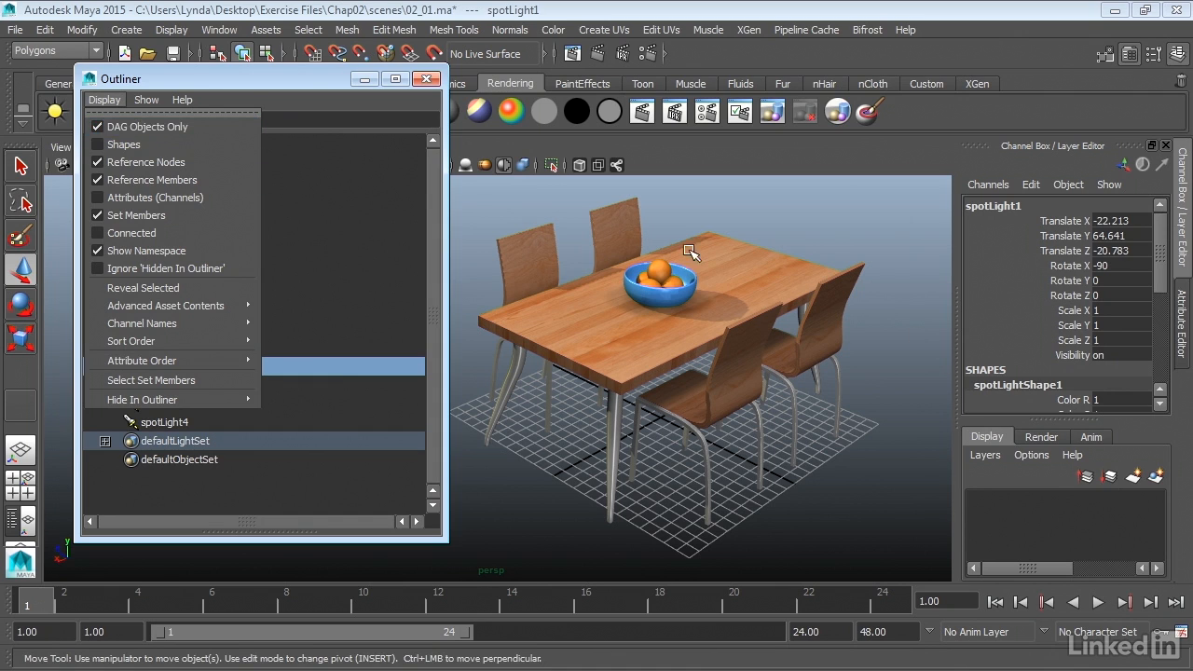
left_click(726, 359)
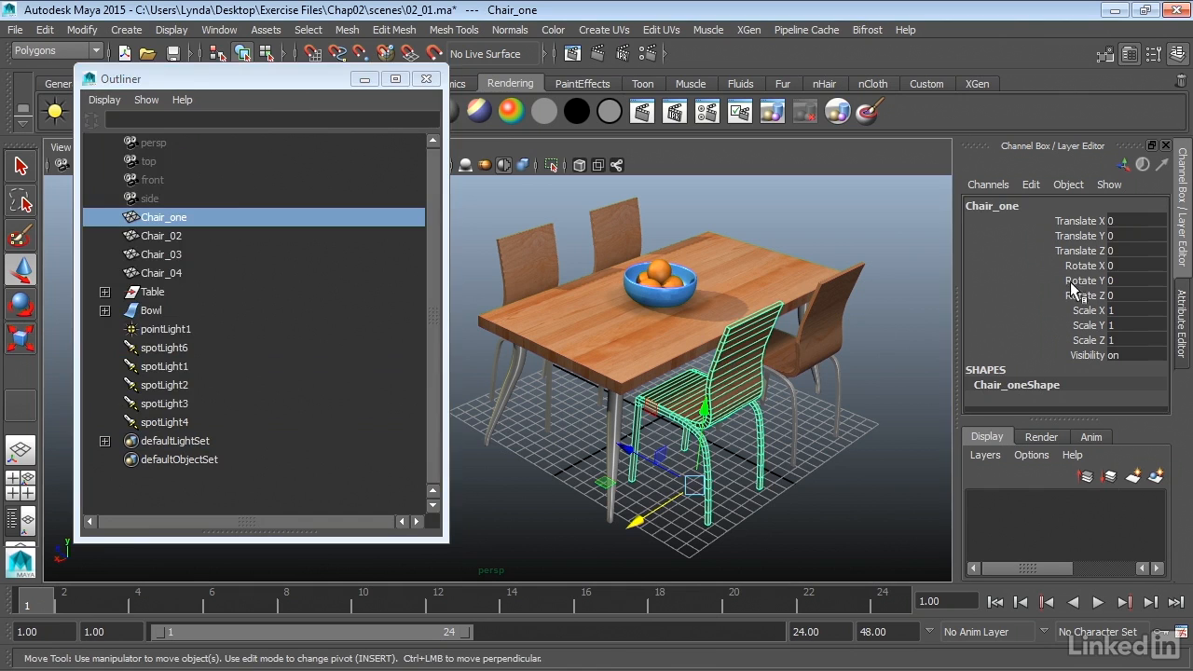
left_click(1181, 312)
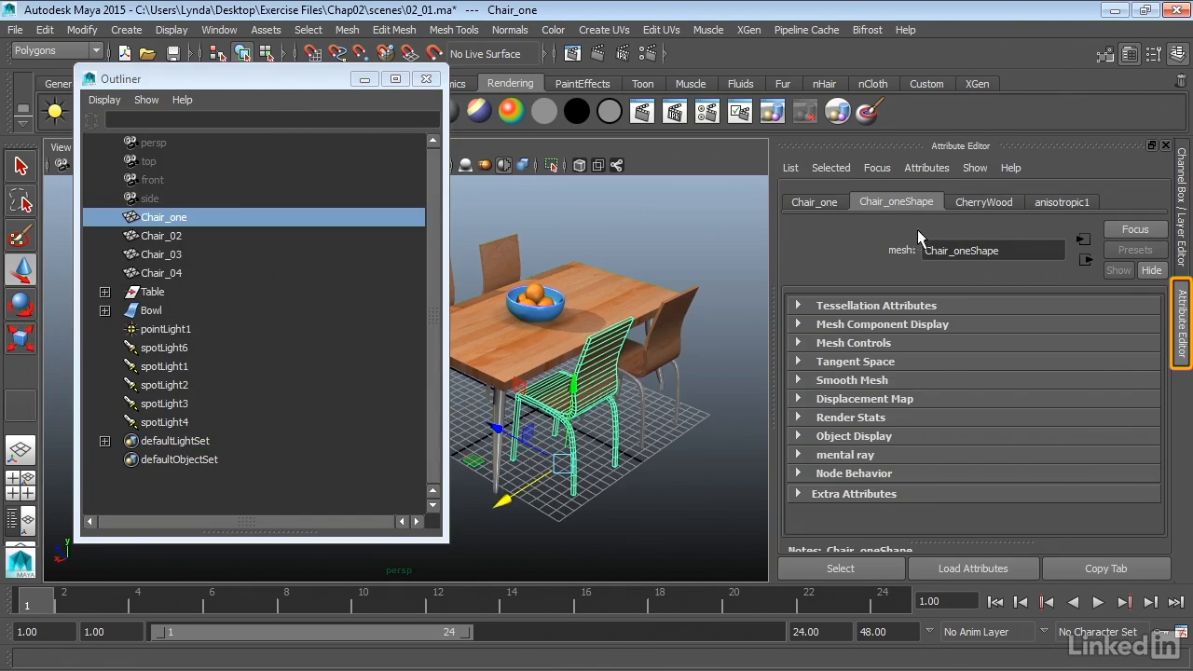
Step: Show Chair_one's transform attributes in the Attribute Editor and reveal its shape node in the Outliner
left_click(809, 203)
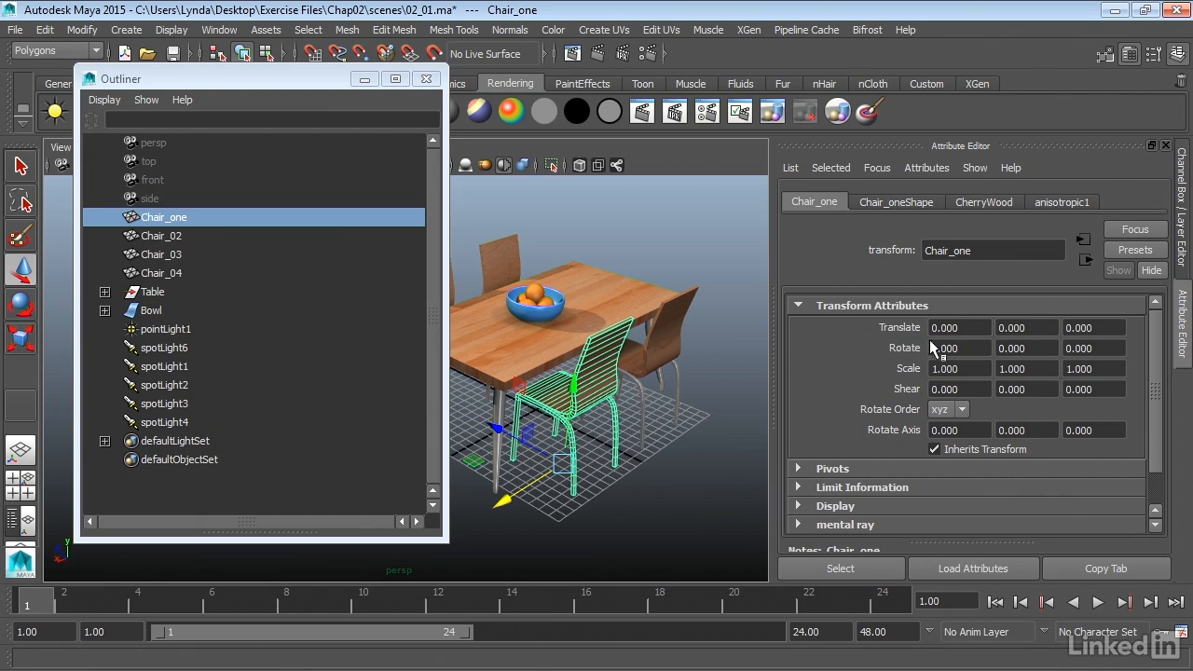
left_click(105, 100)
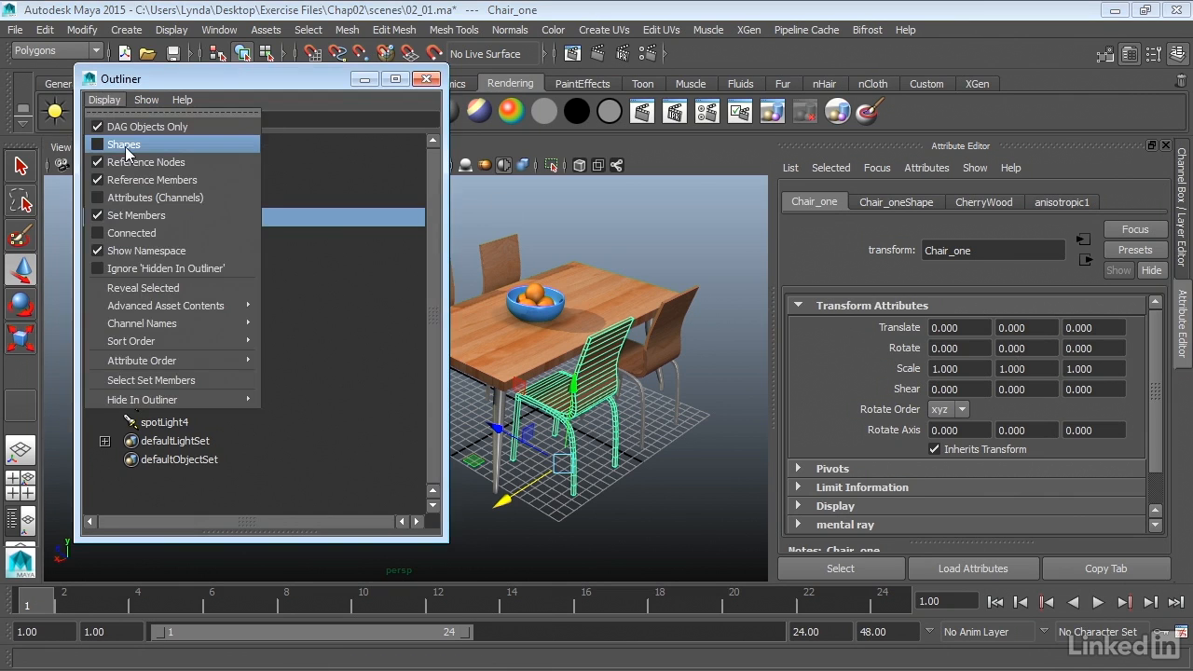
left_click(126, 145)
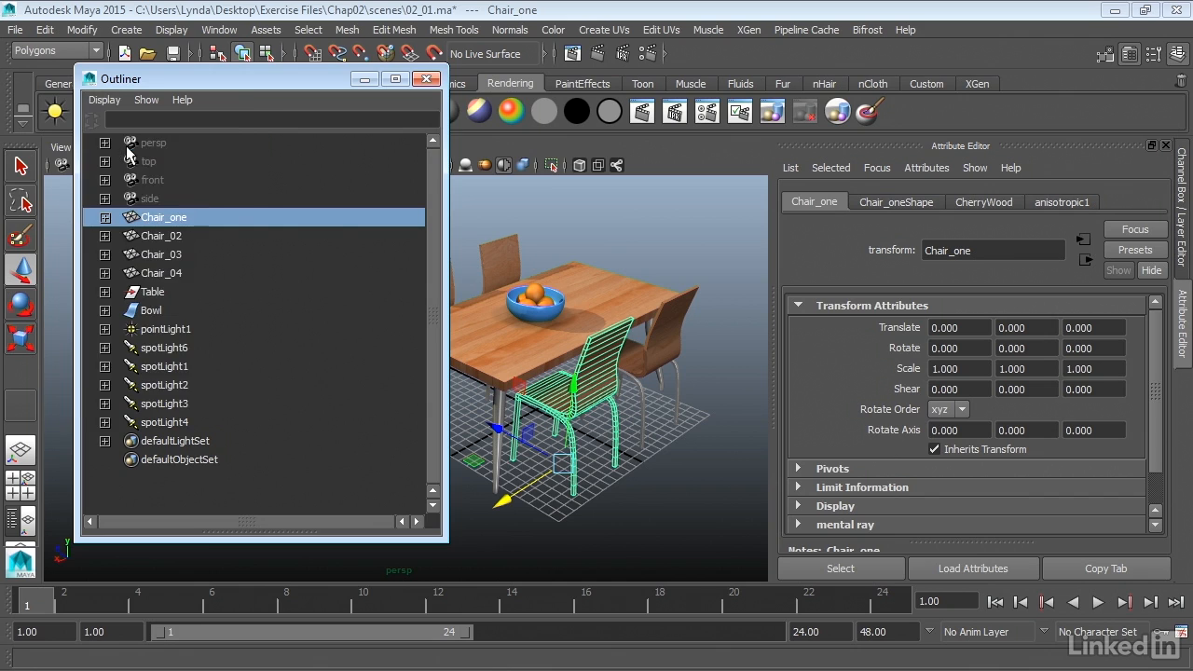
left_click(104, 219)
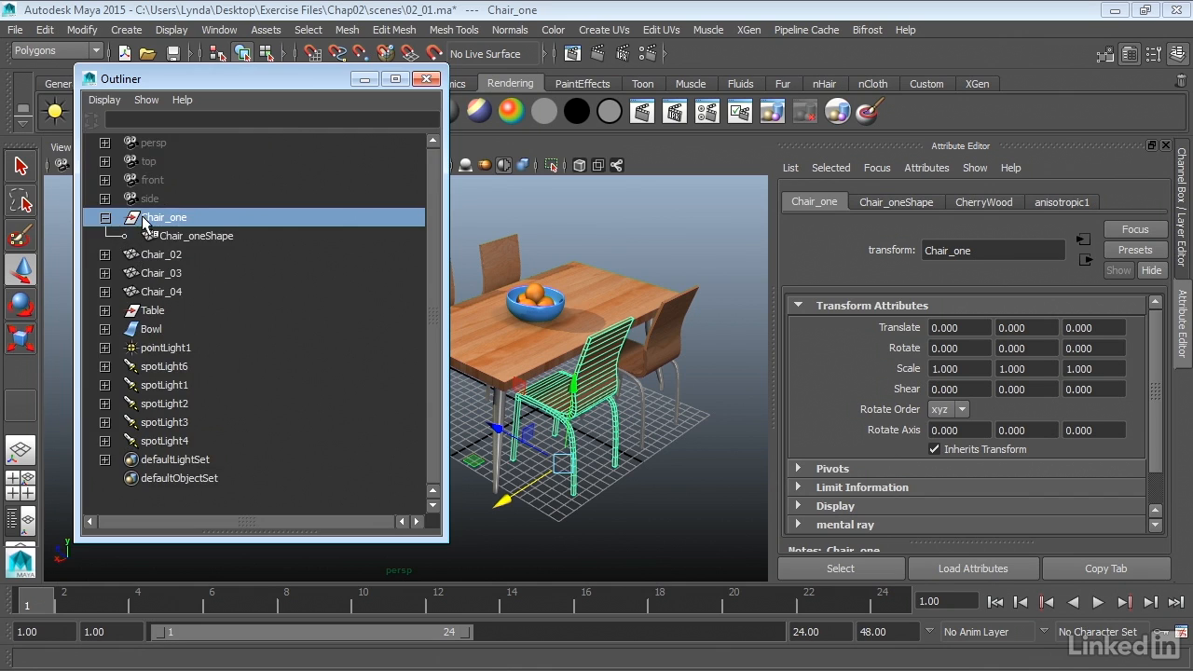
Step: Compare the Chair_one transform and Chair_oneShape by selecting each, leave Chair_oneShape selected, and hide shape nodes in the Outliner
left_click(173, 235)
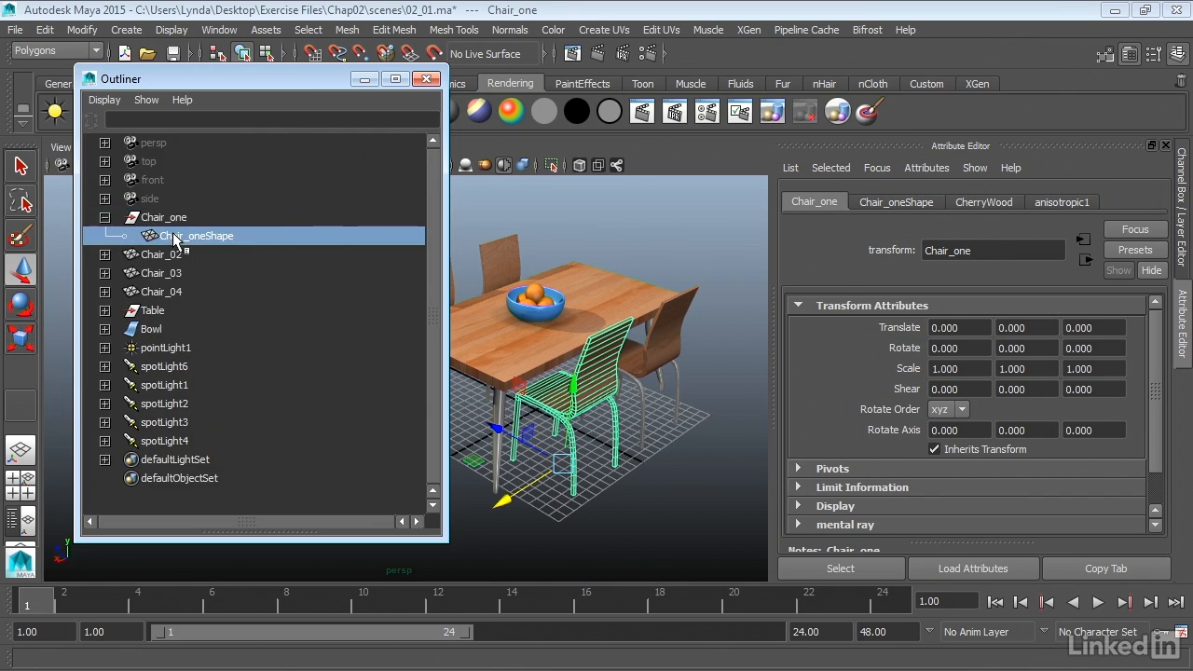
left_click(179, 220)
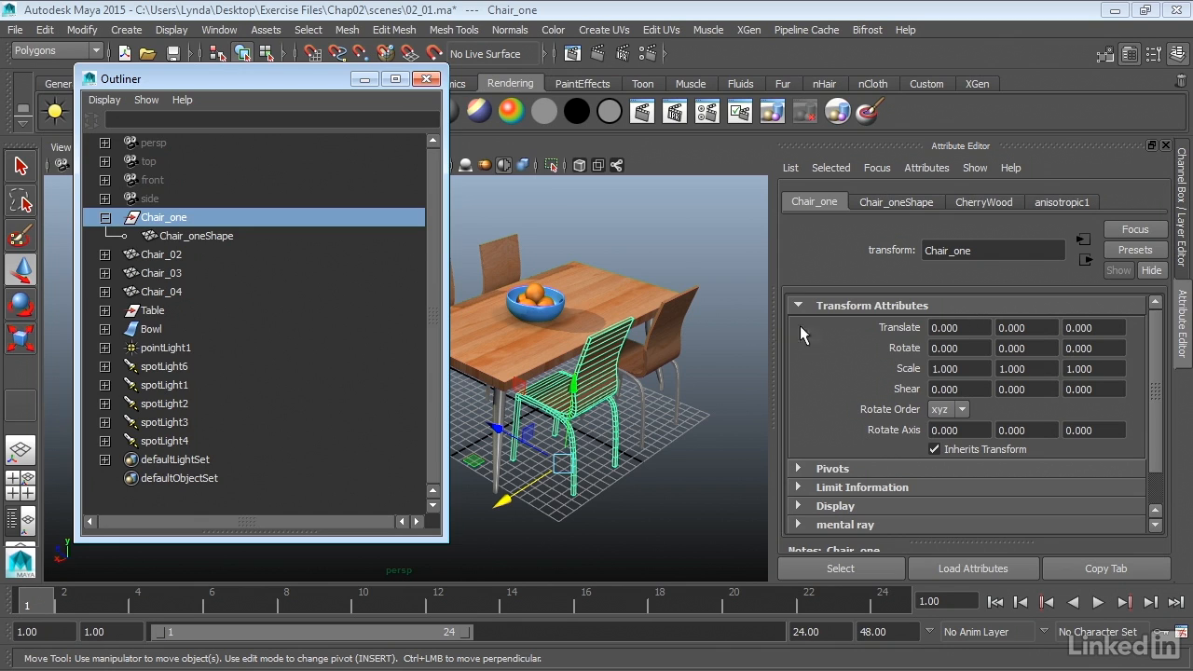
left_click(219, 235)
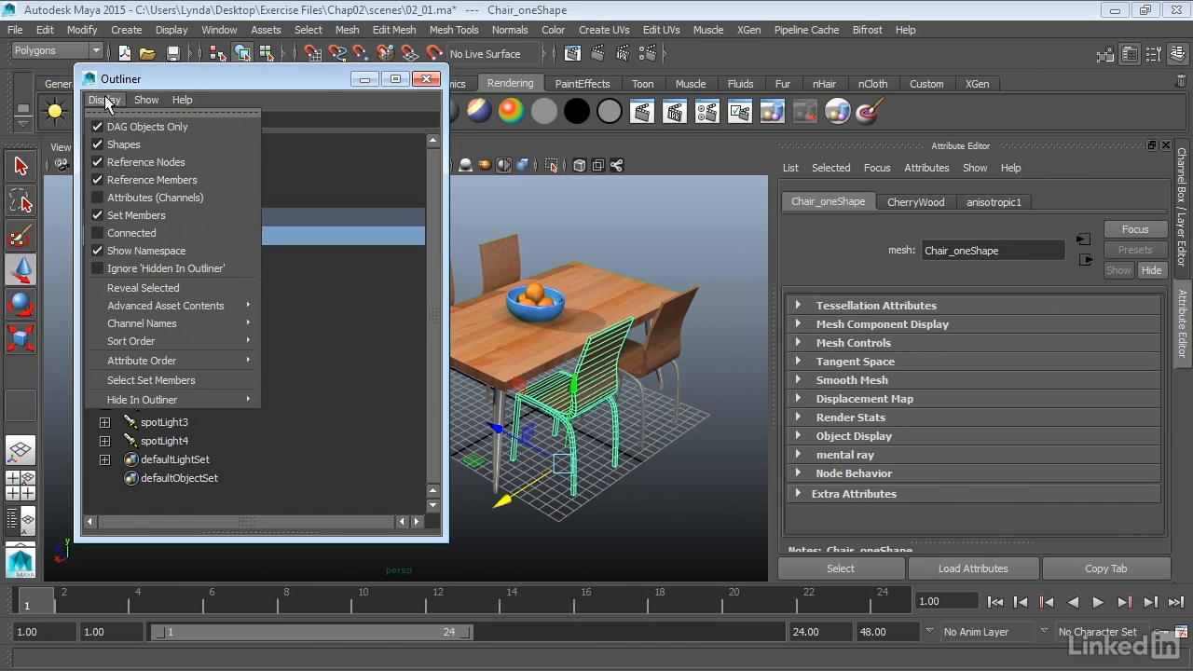
left_click(121, 145)
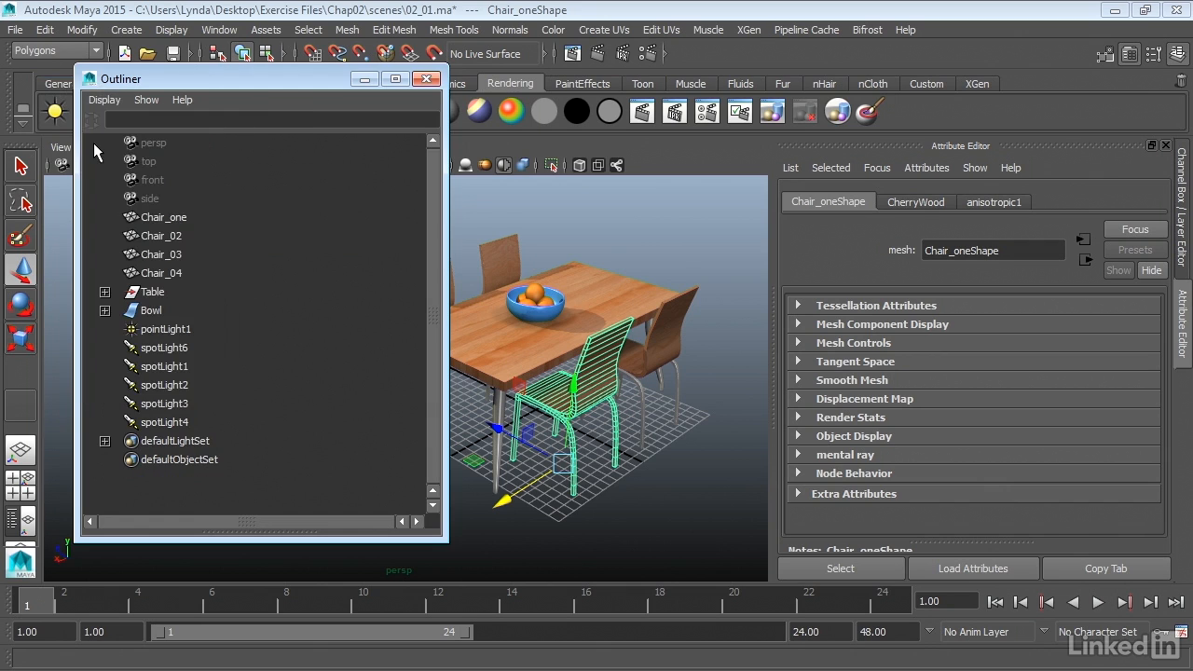
Step: Filter the Outliner to list only lights
left_click(116, 100)
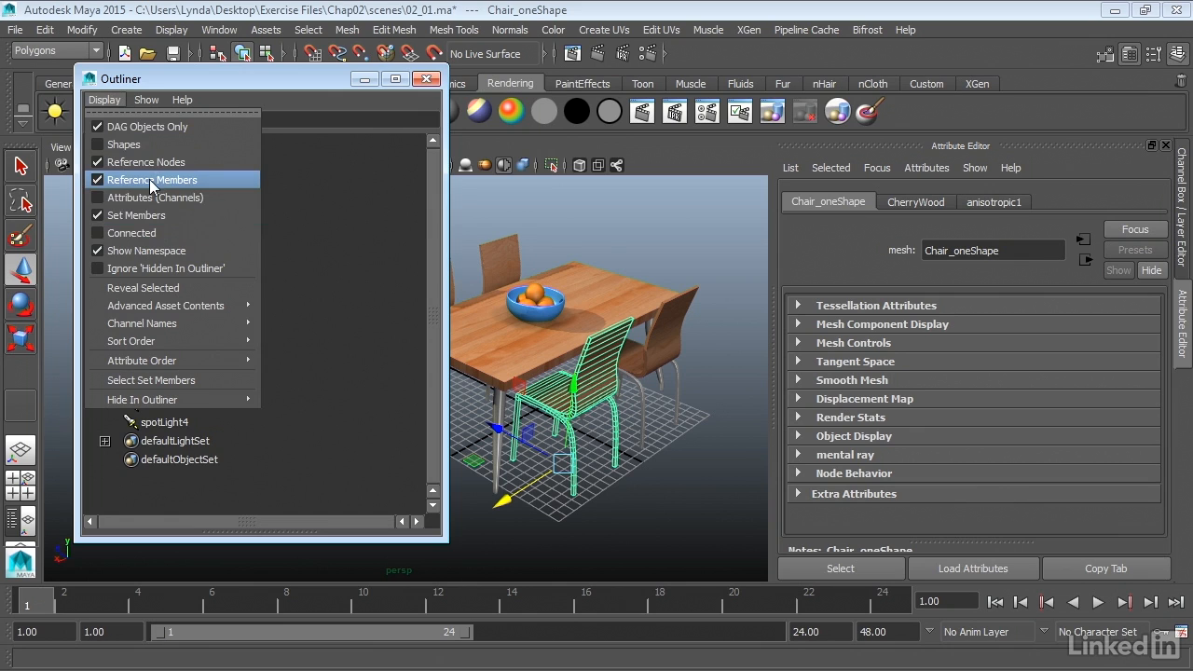
mouse_move(144, 102)
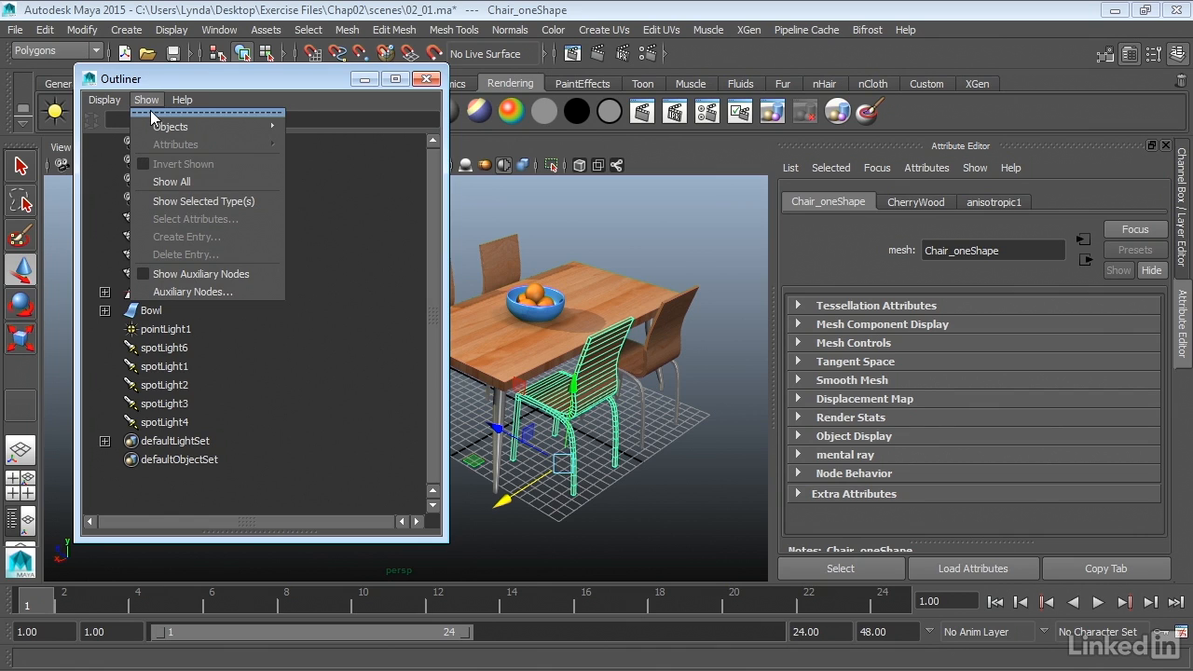
mouse_move(163, 128)
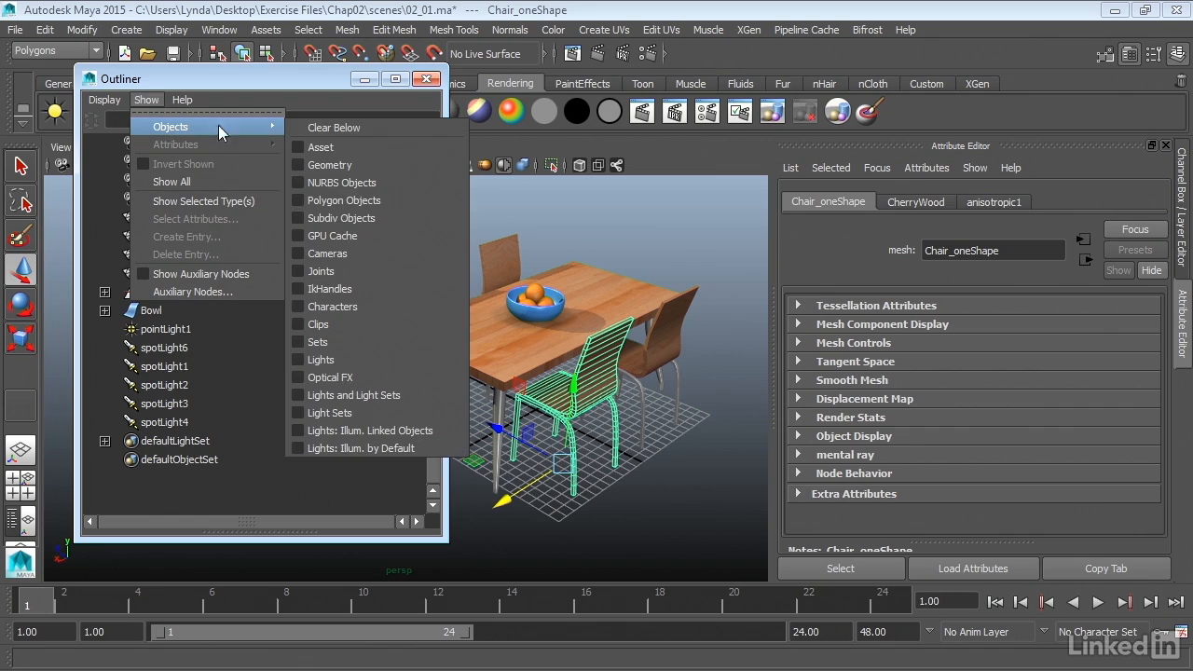
left_click(308, 361)
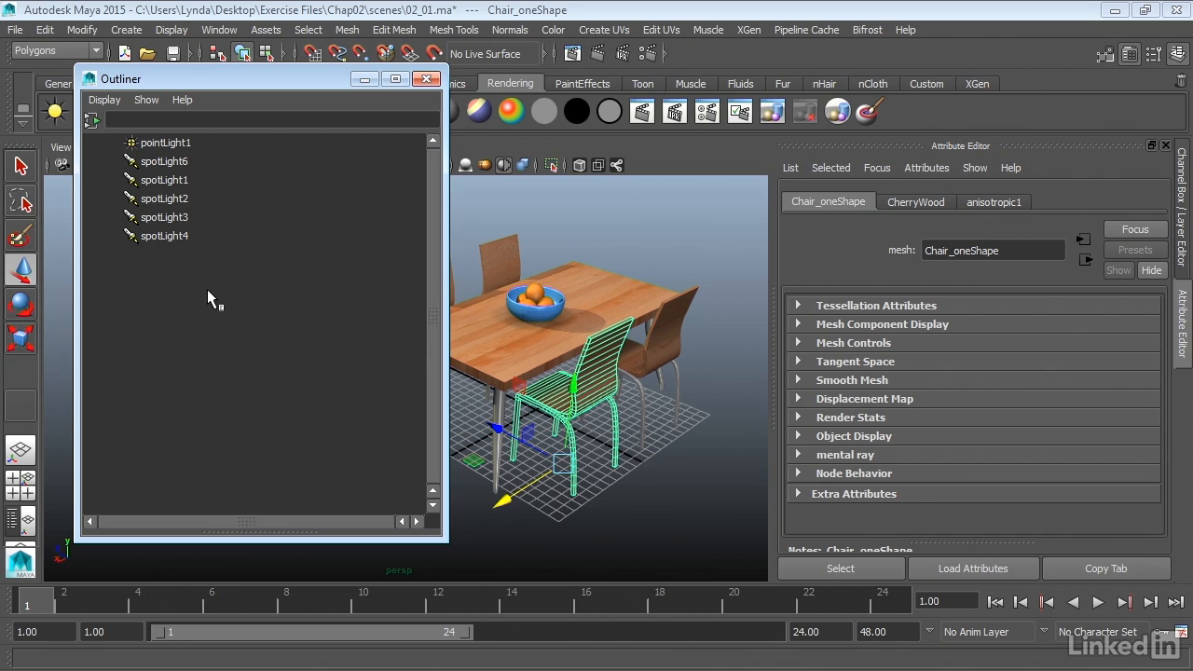
Step: Add NURBS objects to the Outliner's object filter and expand the Bowl hierarchy
left_click(147, 100)
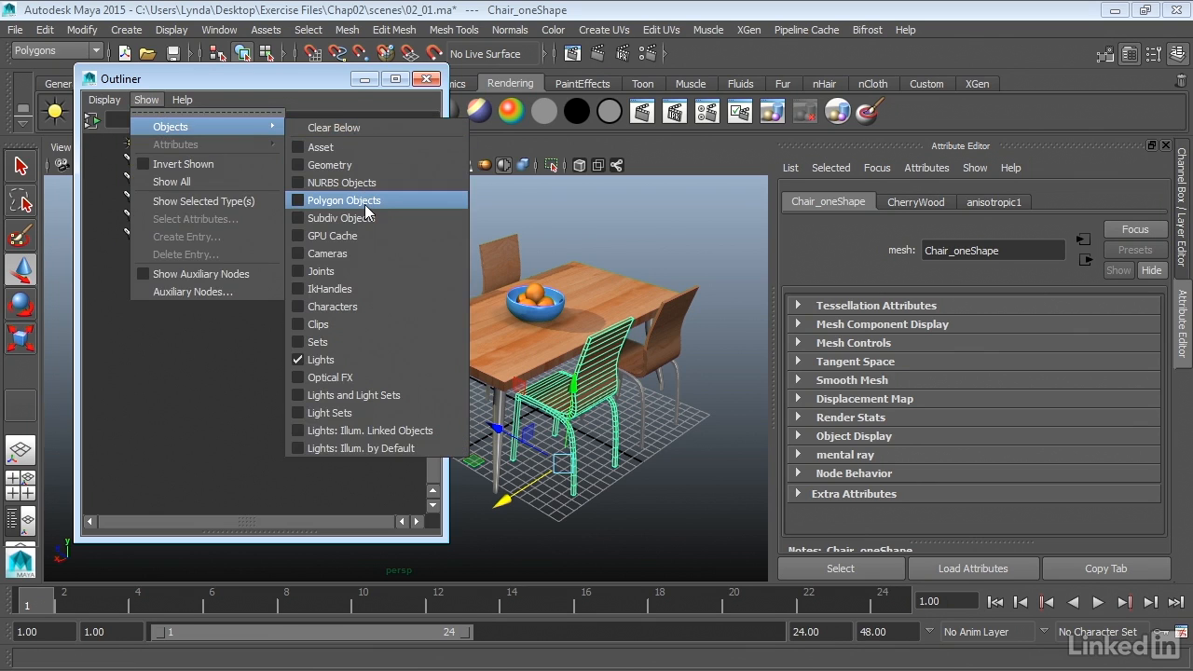
left_click(297, 186)
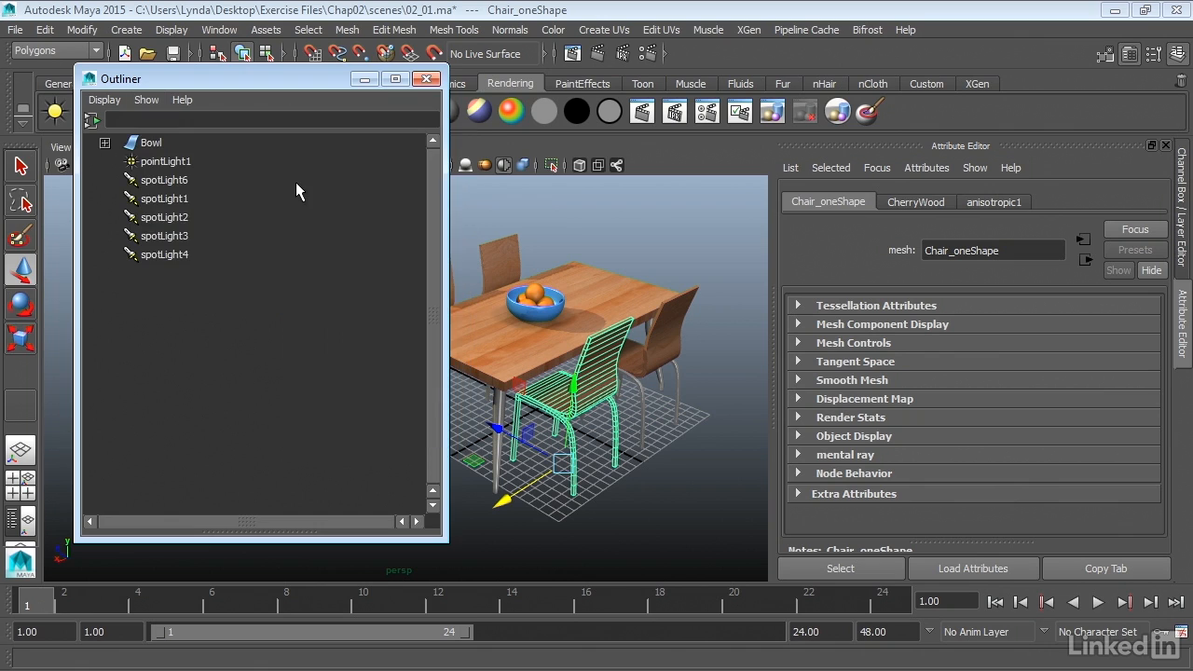
left_click(106, 143)
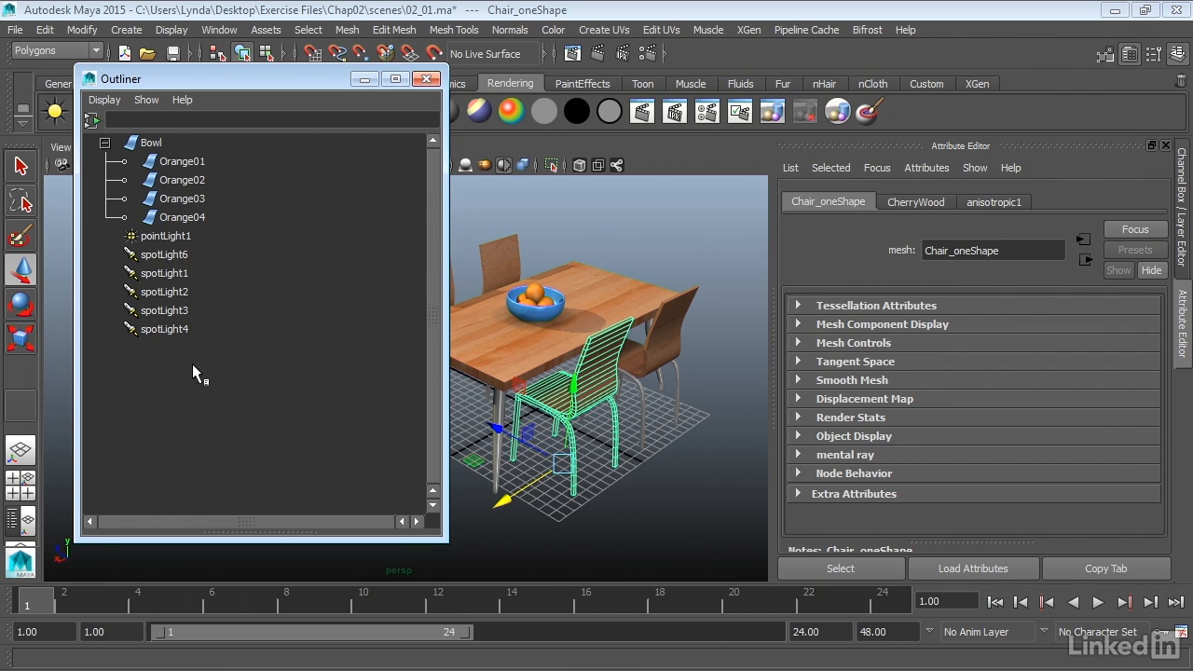
Step: Clear all object type filters so the Outliner lists the whole scene, and close the Outliner
left_click(146, 100)
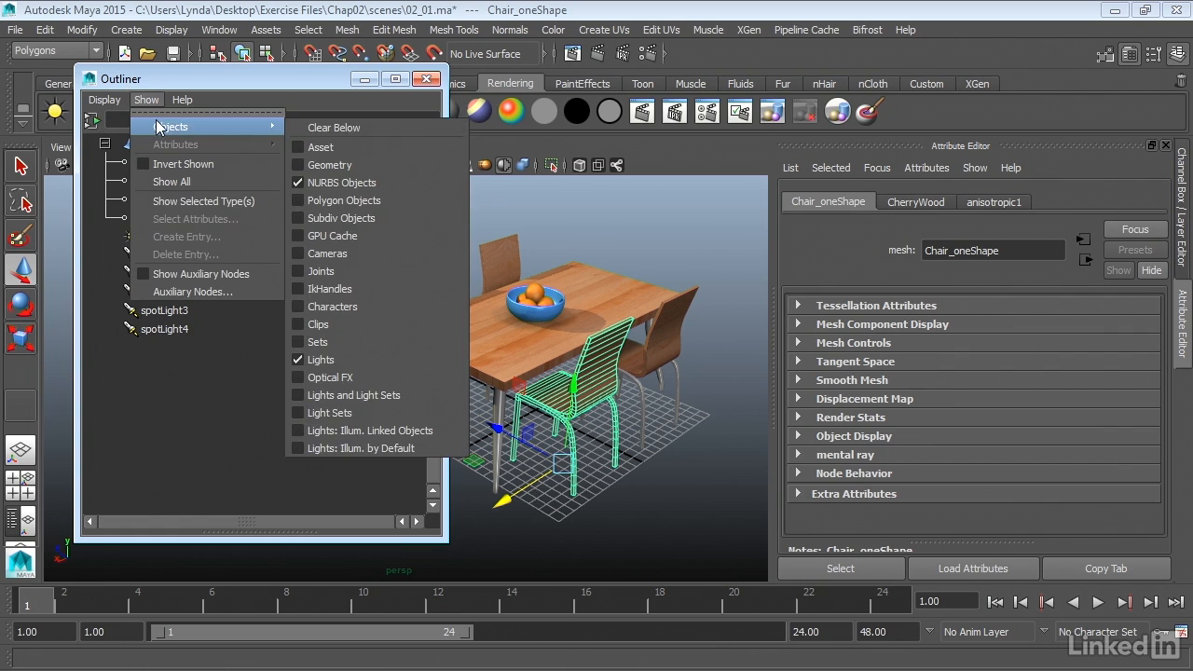
left_click(347, 129)
scroll(369, 205, "down", 2)
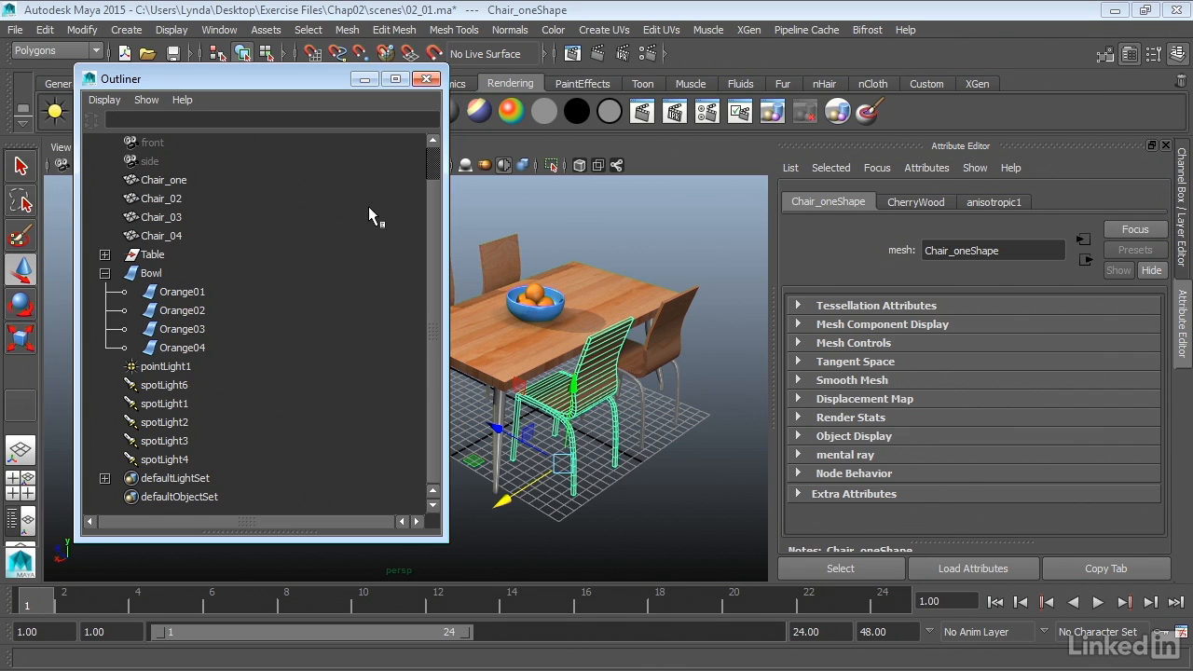
left_click(426, 79)
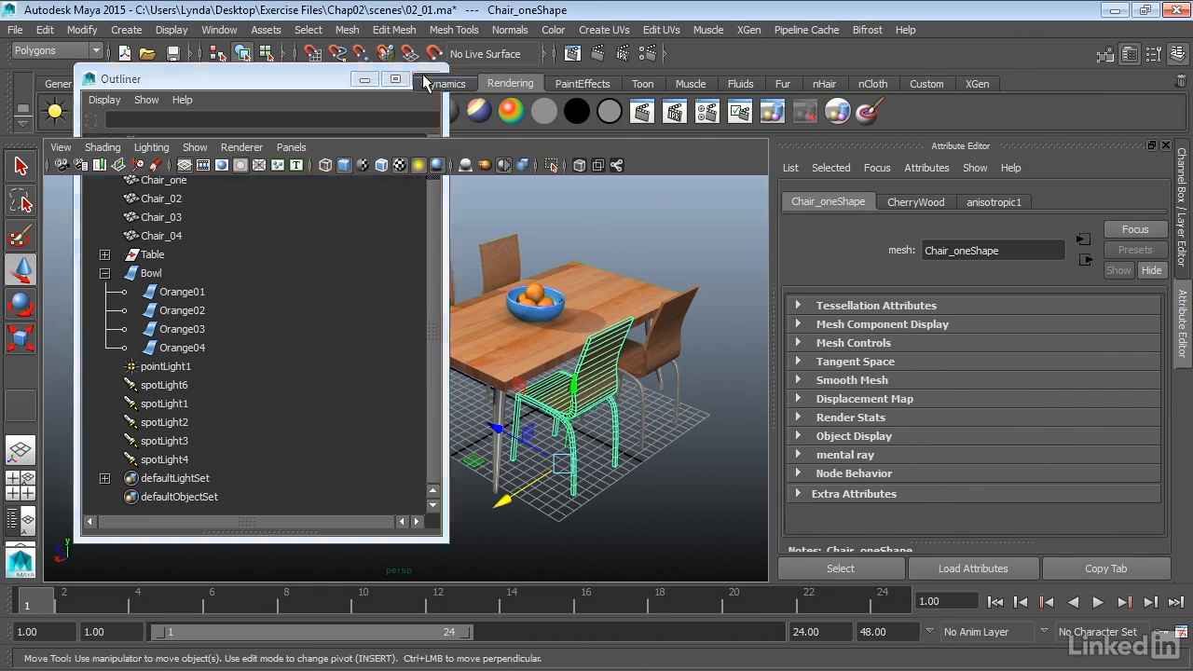